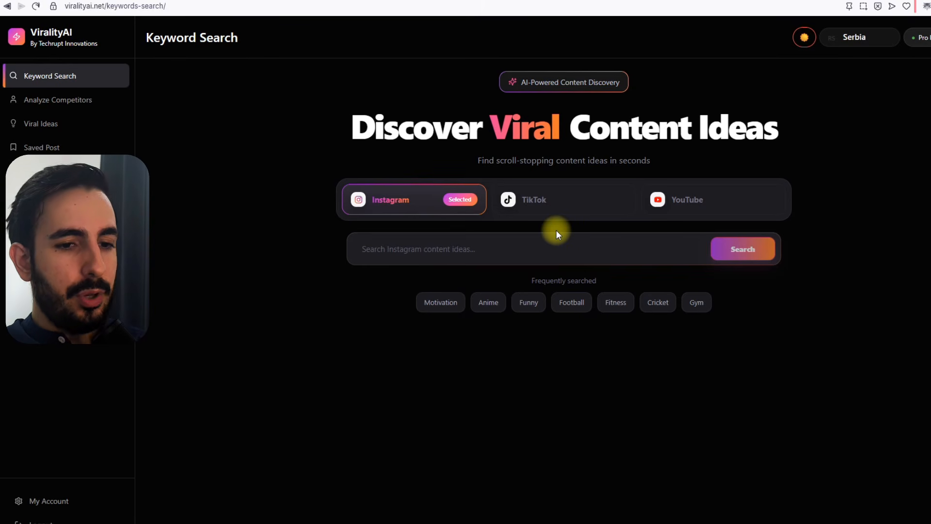
- Search TikTok for content ideas with the keyword "ai tools"
click(561, 252)
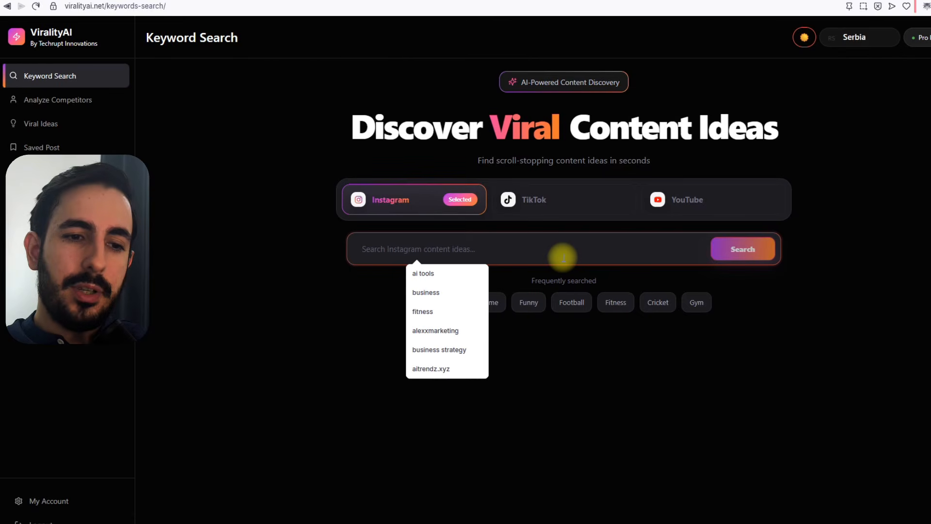
click(515, 199)
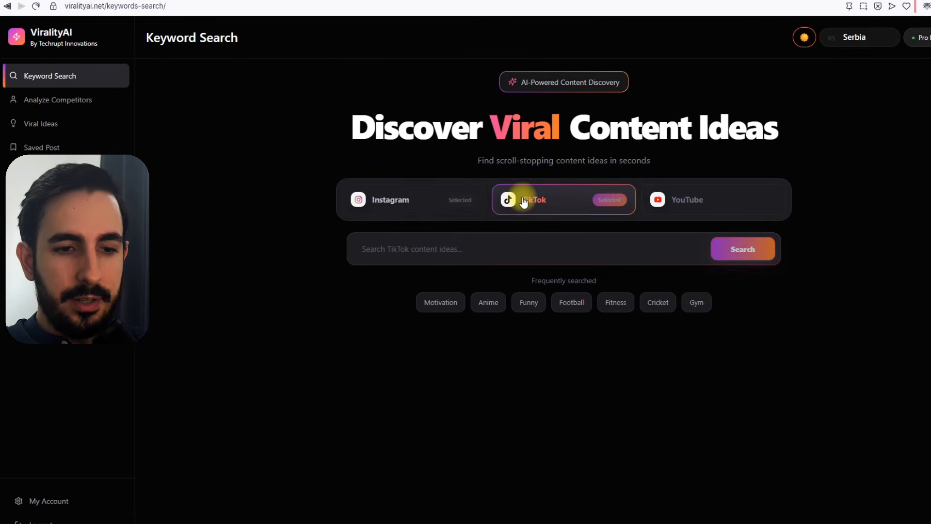
click(759, 208)
click(558, 206)
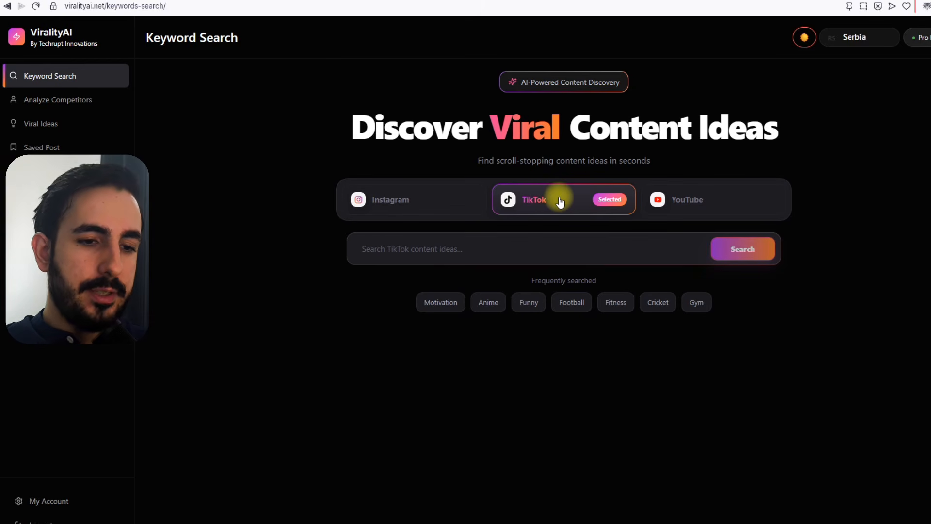
click(548, 250)
click(548, 280)
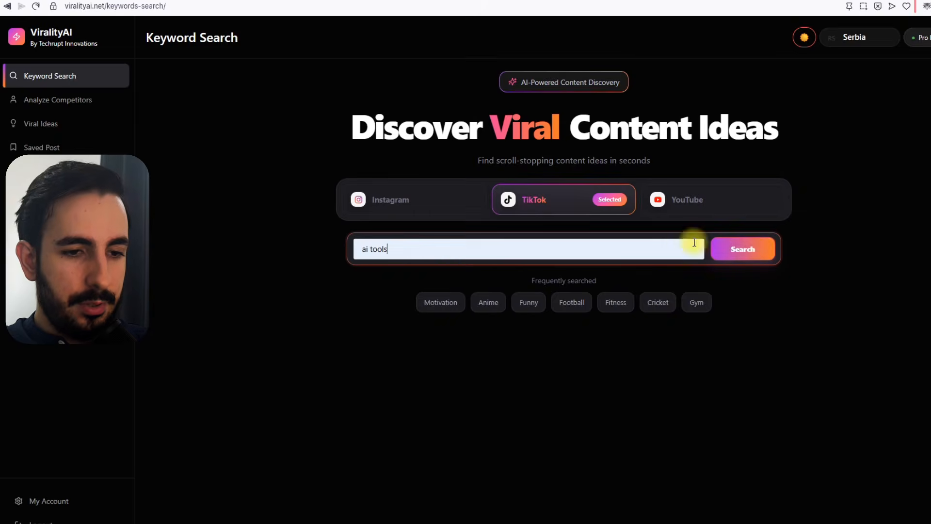
click(751, 251)
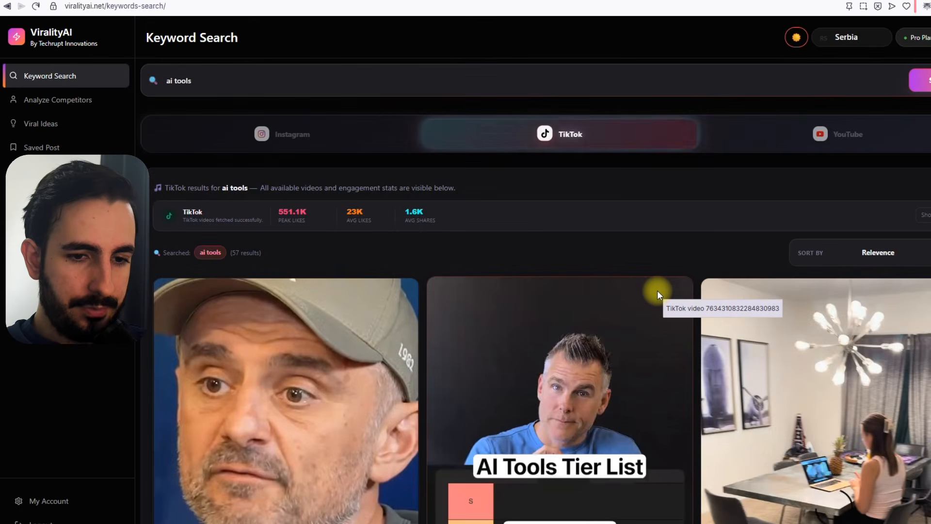
- Sort the TikTok results for "ai tools" by virality score from high to low
scroll(656, 290, down, 7)
scroll(636, 360, up, 3)
scroll(833, 270, down, 10)
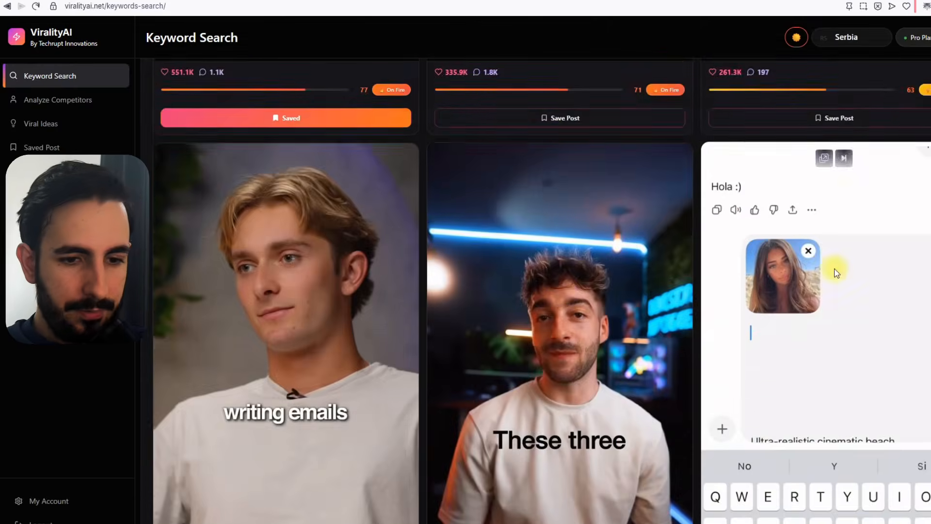
scroll(708, 340, down, 9)
scroll(706, 361, up, 12)
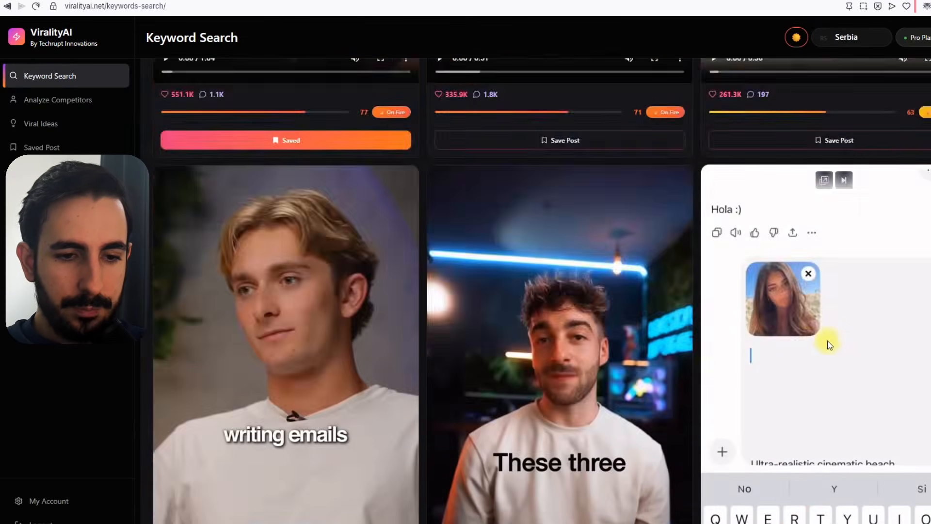
scroll(854, 335, down, 13)
scroll(880, 333, up, 5)
click(886, 245)
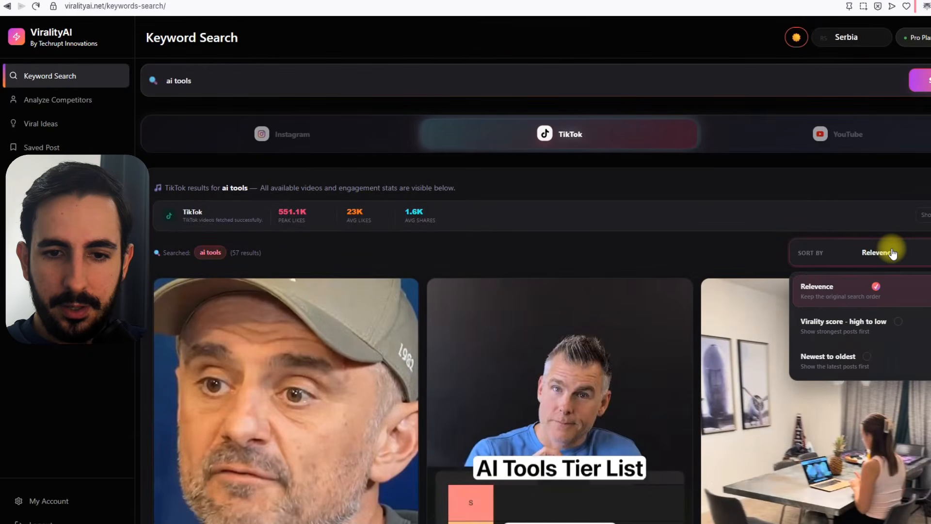
click(886, 329)
- Examine the virality scores, likes and comments of the top-ranked TikTok videos about AI tools
scroll(797, 143, down, 5)
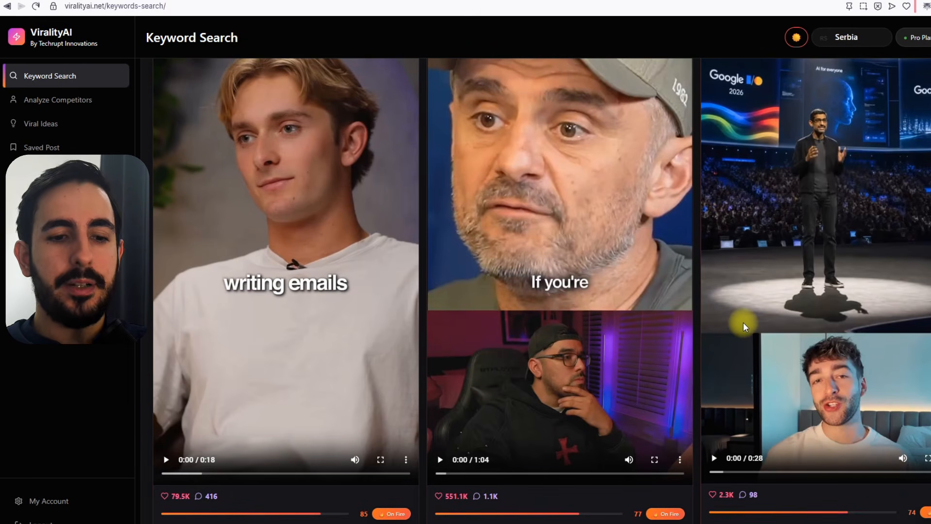
scroll(776, 485, down, 4)
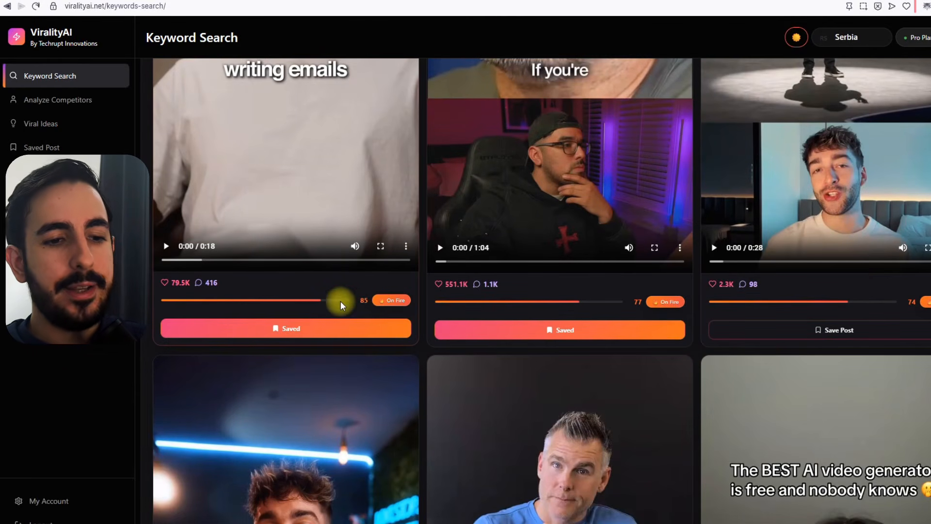
scroll(299, 343, up, 6)
scroll(299, 343, up, 3)
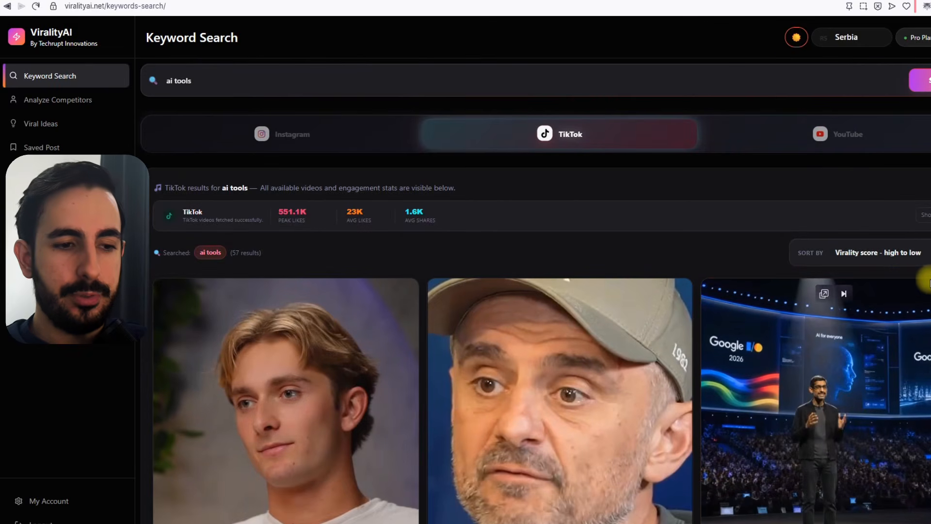
scroll(738, 266, down, 10)
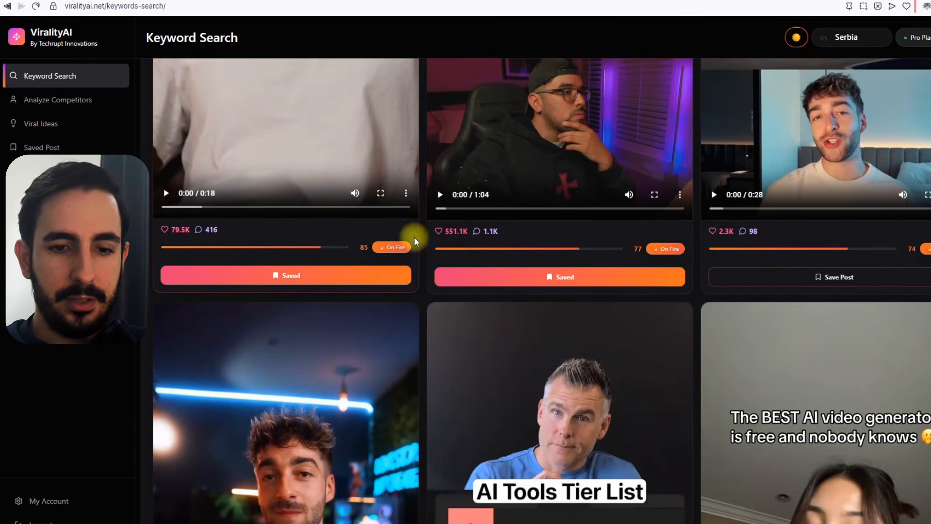
scroll(870, 269, down, 1)
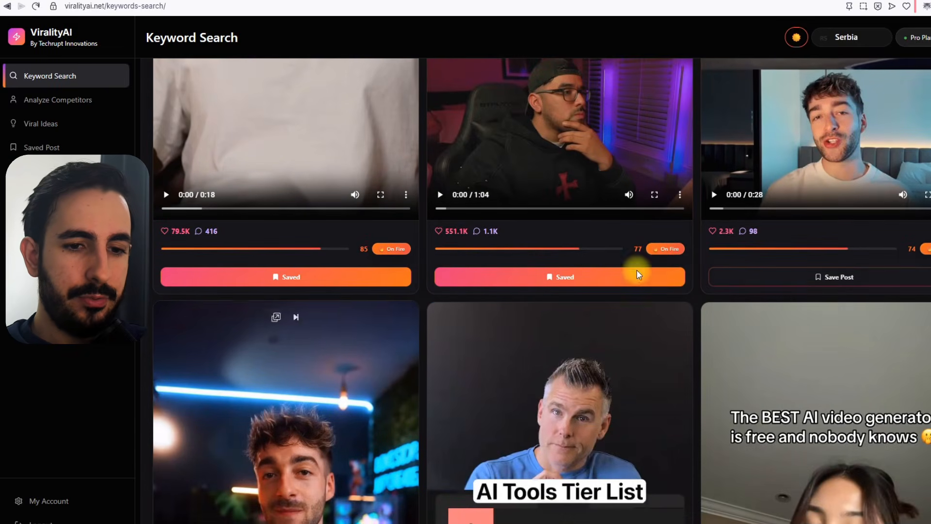
scroll(247, 210, up, 6)
scroll(569, 276, down, 8)
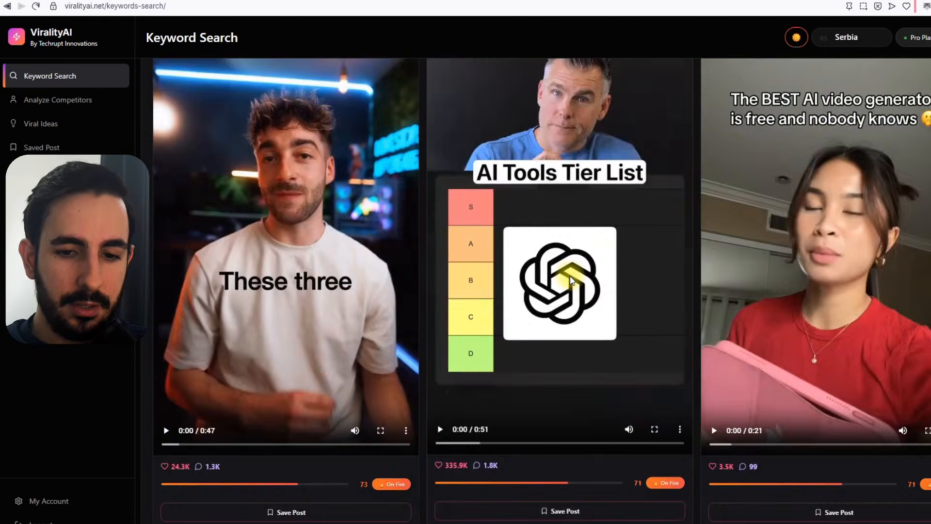
scroll(671, 310, up, 3)
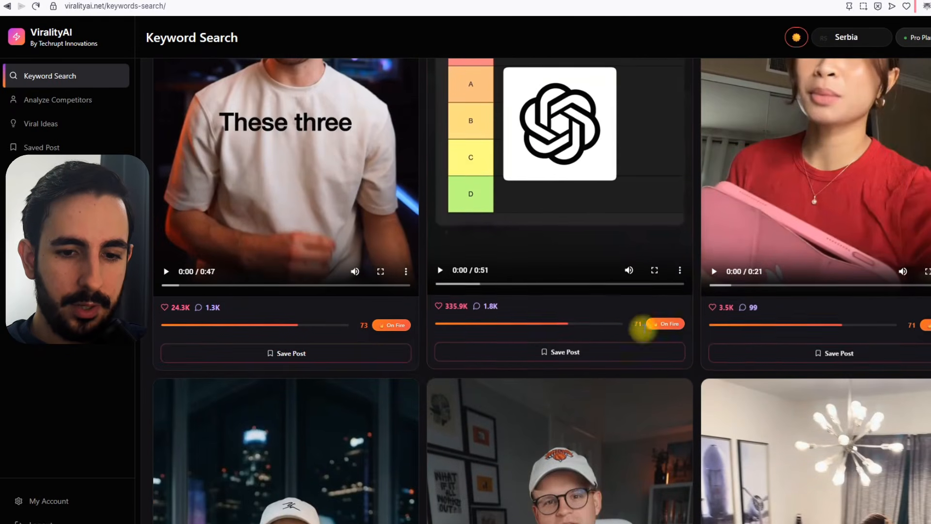
scroll(843, 292, up, 4)
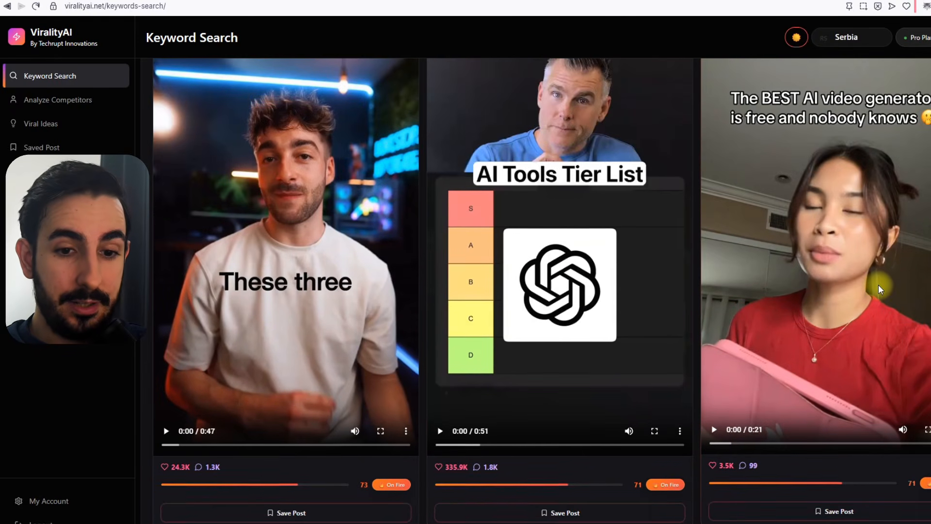
scroll(880, 290, up, 2)
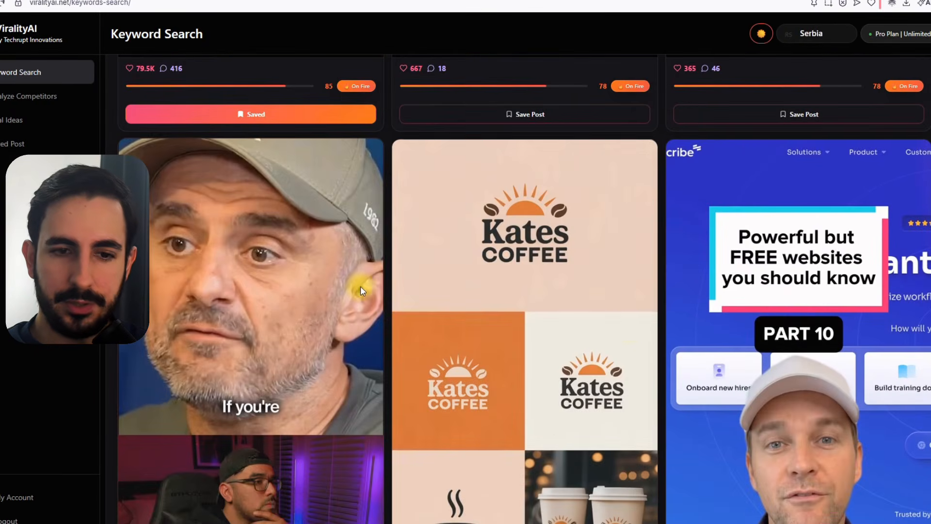
- Download the "Powerful but FREE websites you should know" Part 10 video from the results
scroll(694, 272, down, 2)
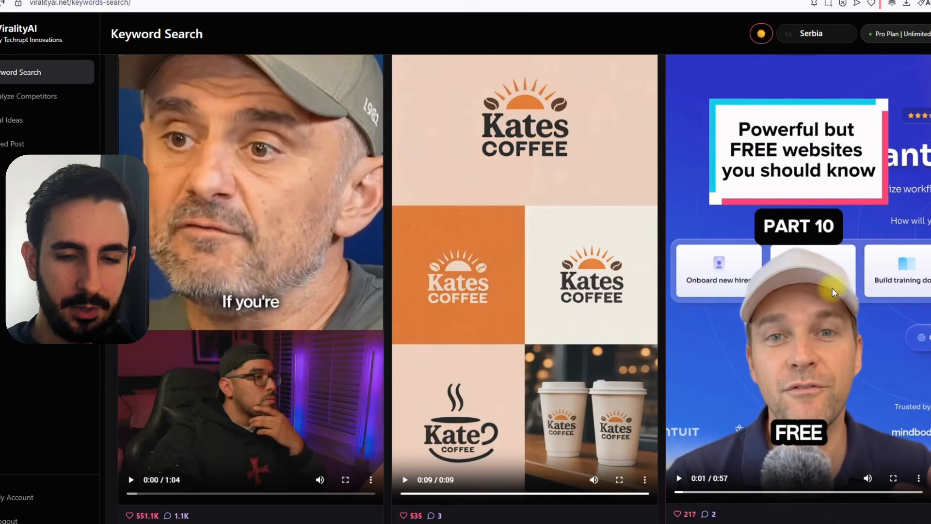
scroll(702, 294, down, 2)
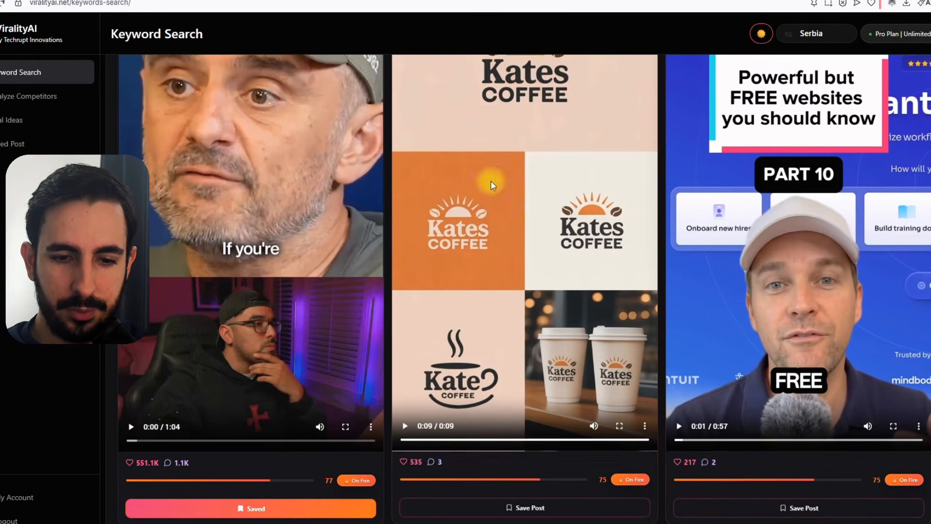
scroll(775, 294, down, 1)
scroll(775, 293, up, 2)
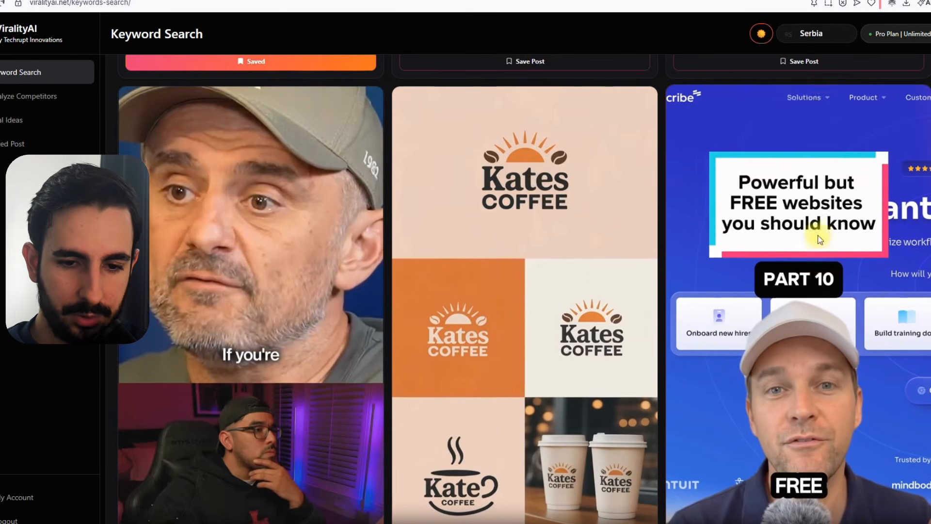
scroll(823, 370, down, 3)
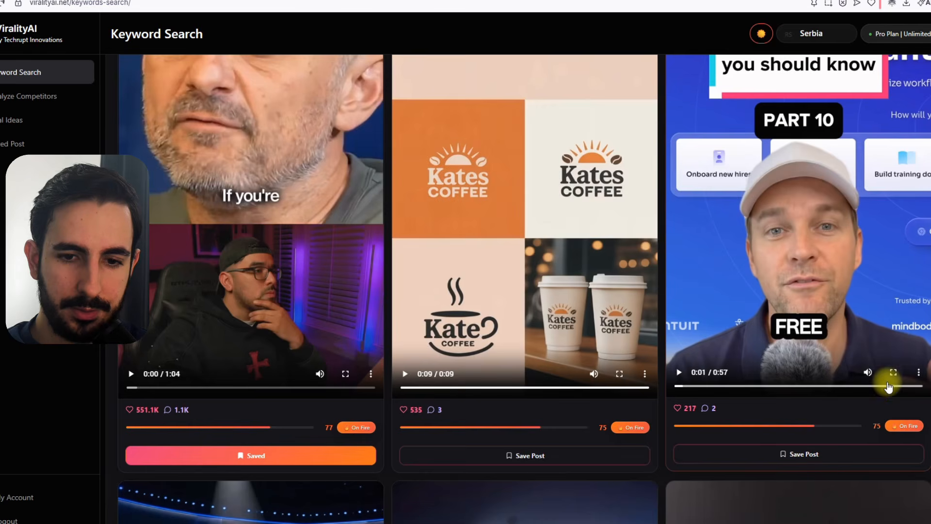
click(919, 374)
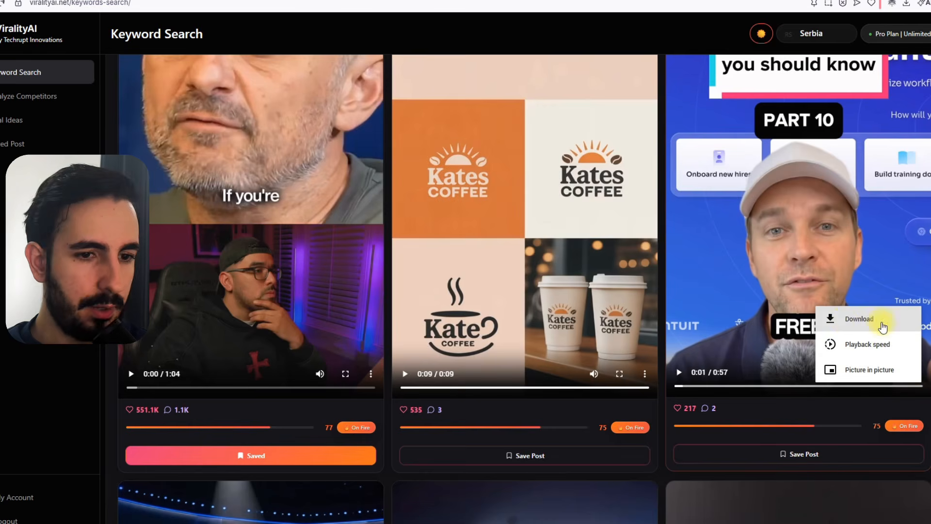
click(856, 323)
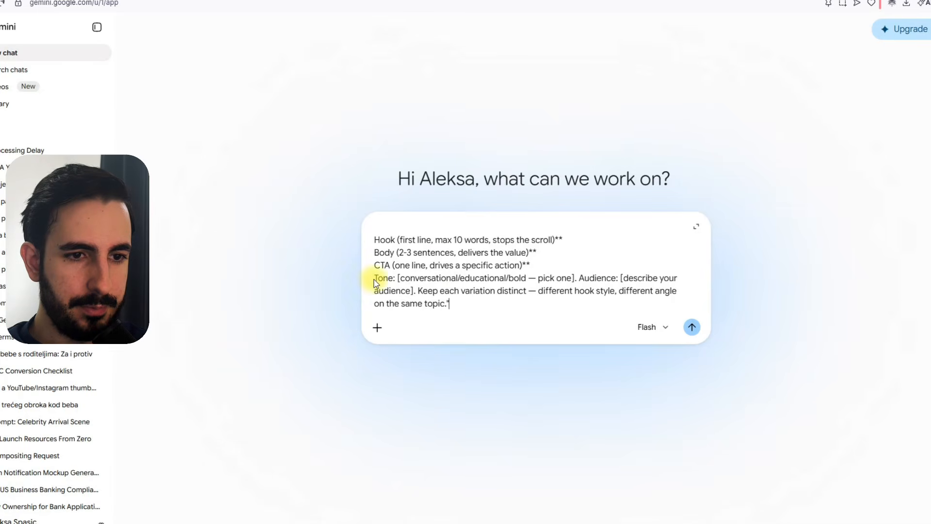
- Switch to Gemini and attach the downloaded proxyPlay.mp4 video to the hook, body and CTA variations prompt
click(377, 327)
click(412, 355)
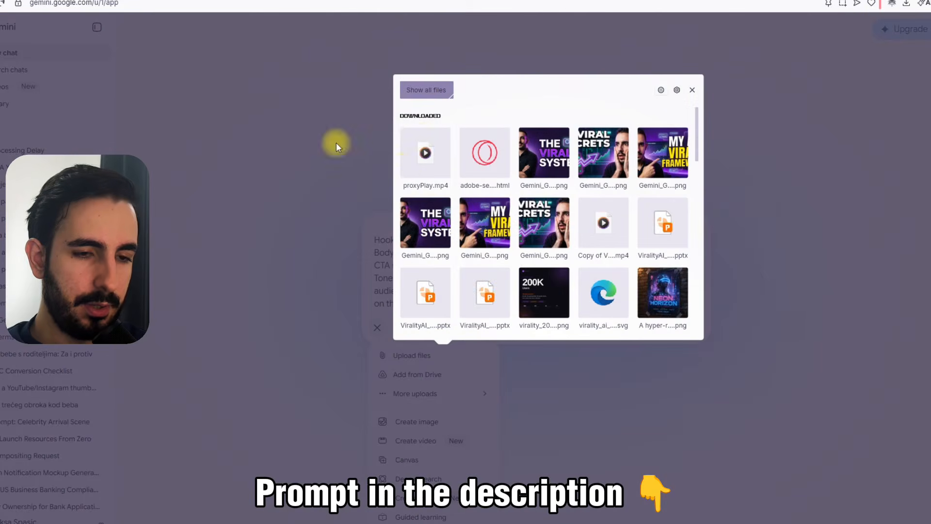
click(423, 142)
- Select the "Problem vs. Solution" list text in Gemini's reply, starting from its slide title
scroll(474, 312, up, 3)
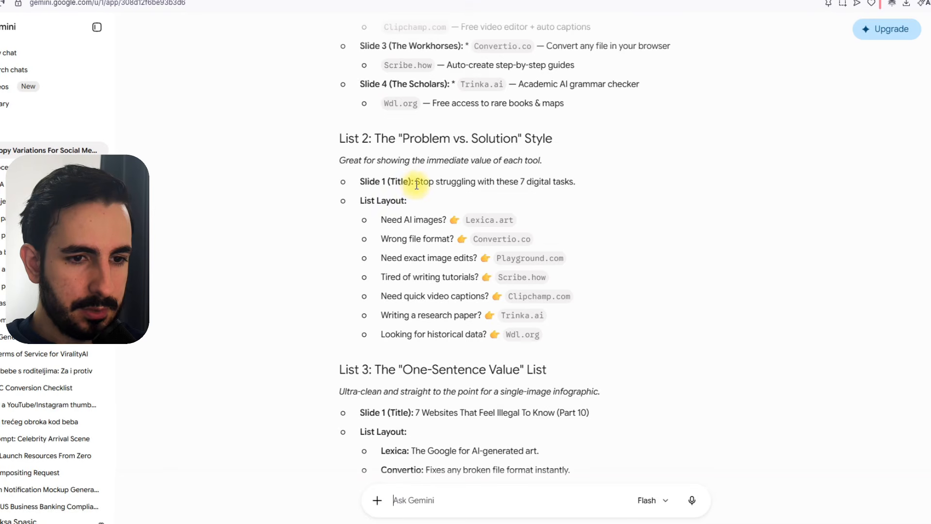
drag(417, 185, 564, 334)
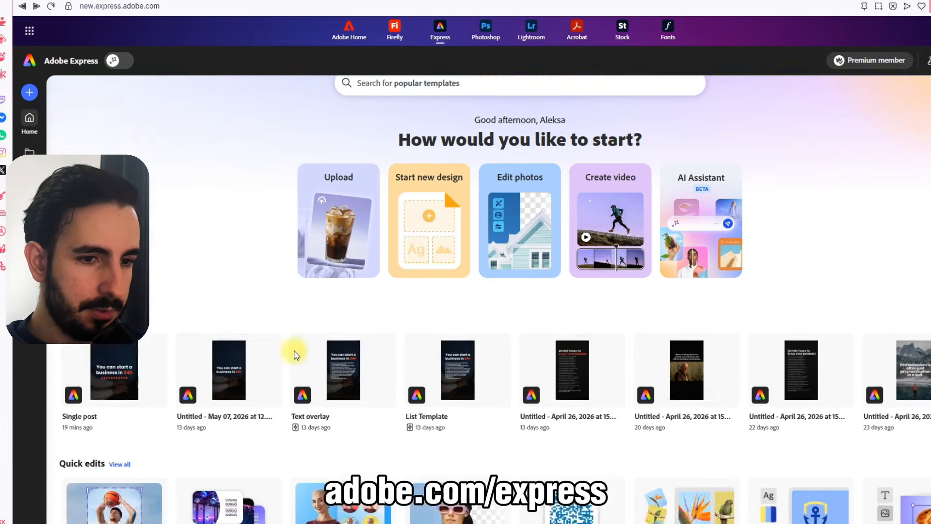
- Switch to Adobe Express and create a blank Instagram portrait post
scroll(295, 352, up, 1)
click(35, 92)
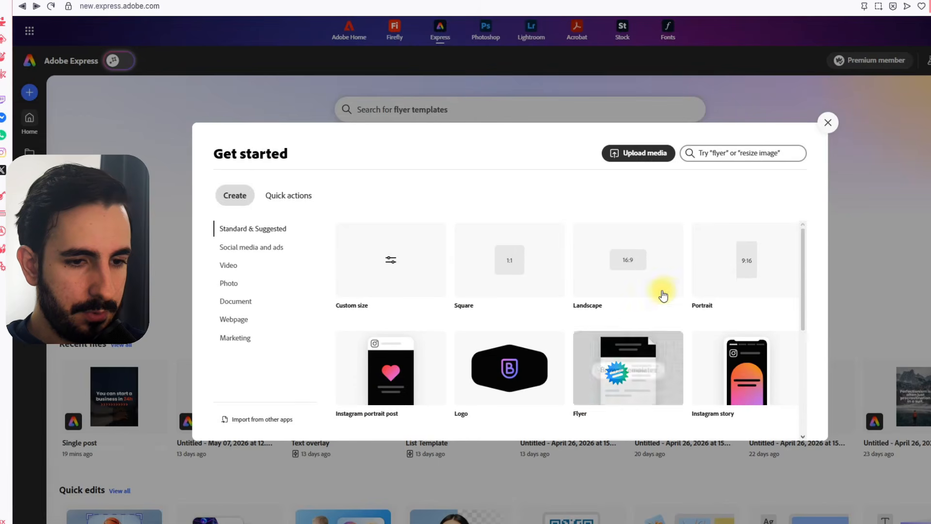
scroll(490, 312, down, 1)
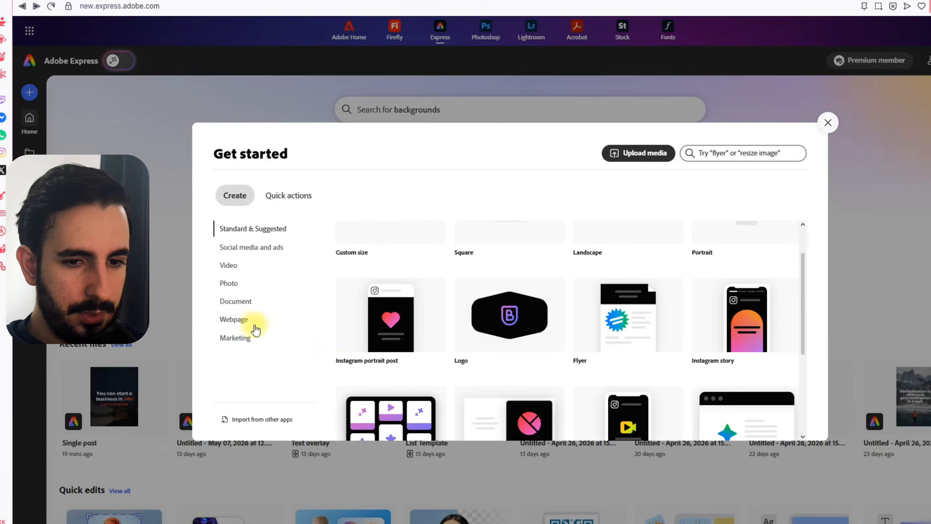
click(395, 344)
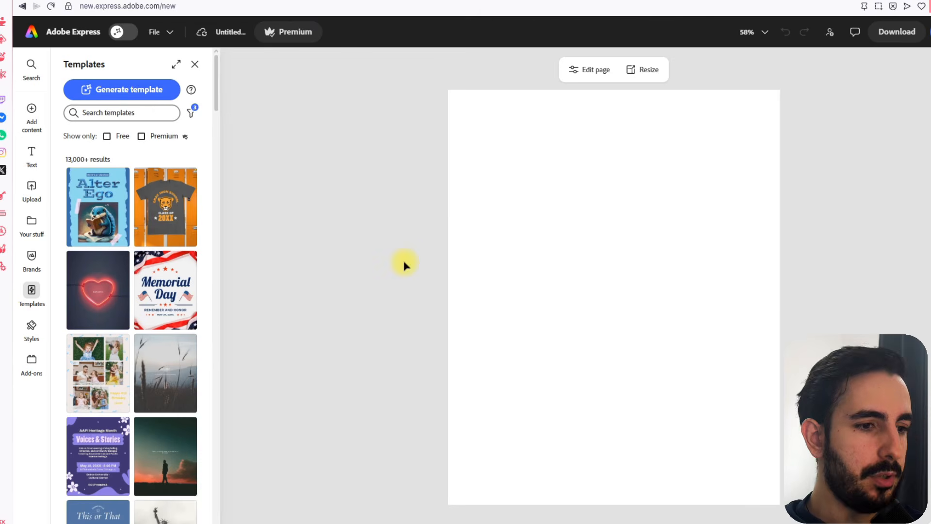
- Set up a new brand manually and name it Alexxmarketing
click(34, 258)
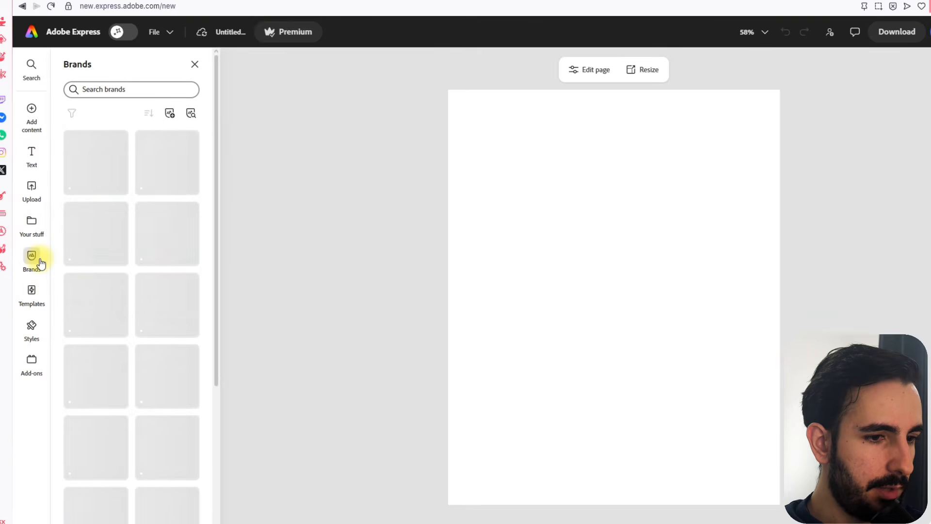
click(136, 301)
click(532, 291)
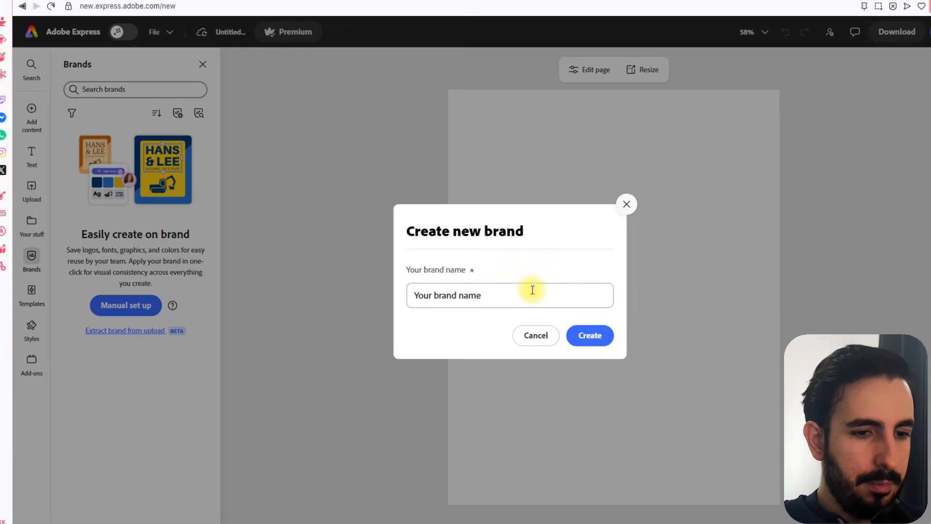
text(Alexxmarketing)
key(Return)
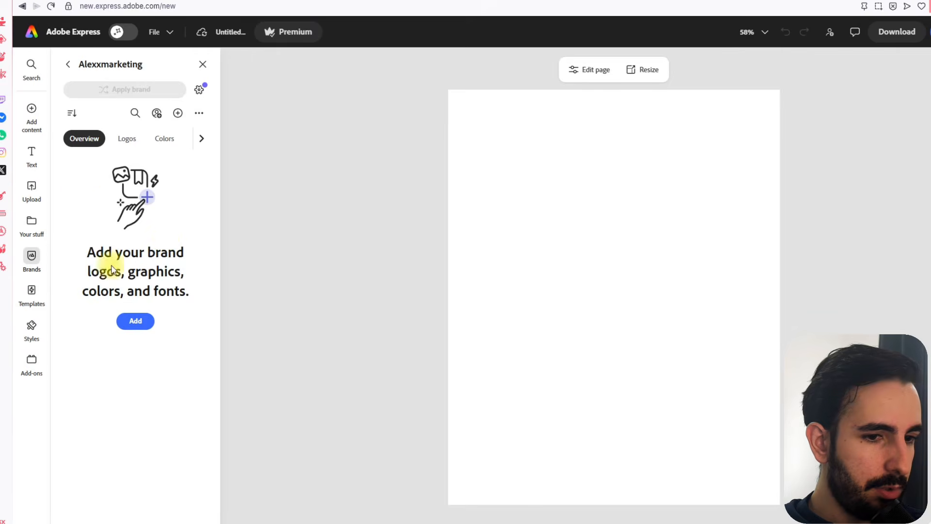
- Create a brand color palette for Alexxmarketing with magenta #DD13ED and black #000000
click(160, 141)
click(136, 282)
click(383, 325)
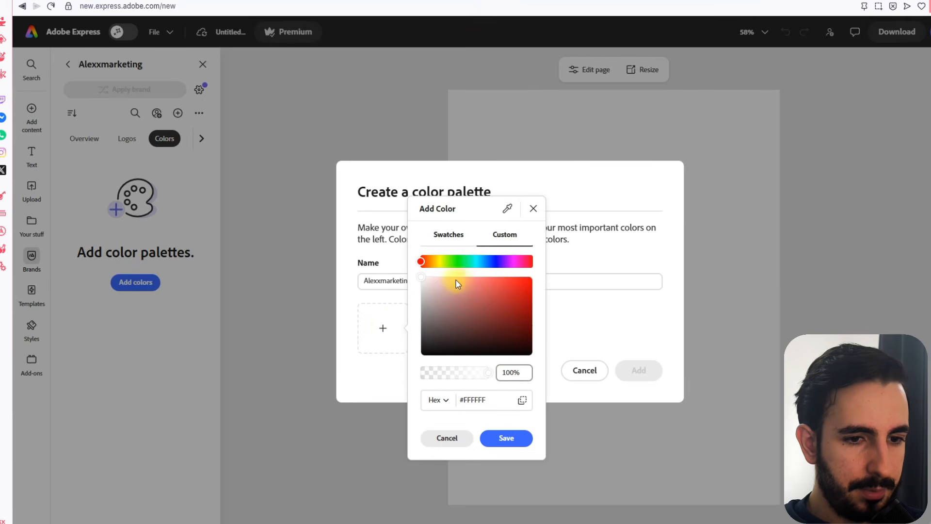
drag(423, 263, 529, 285)
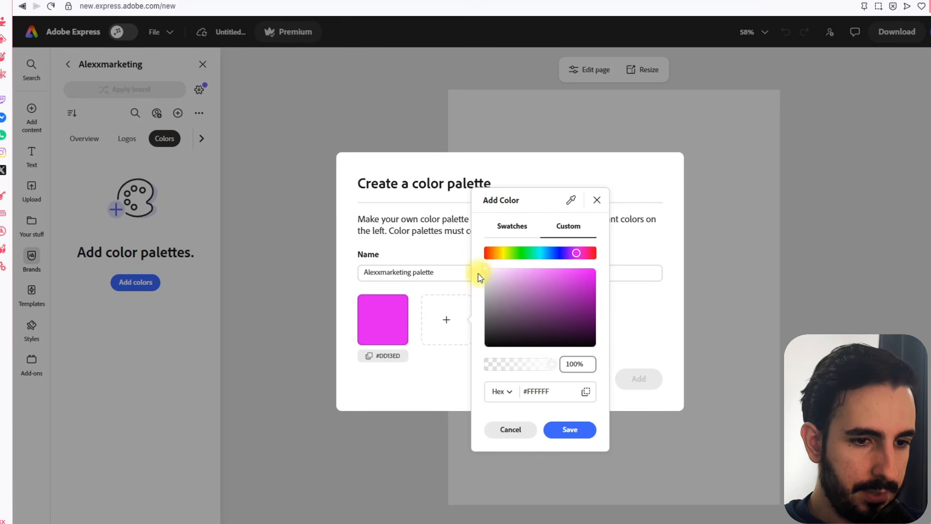
drag(485, 274, 490, 362)
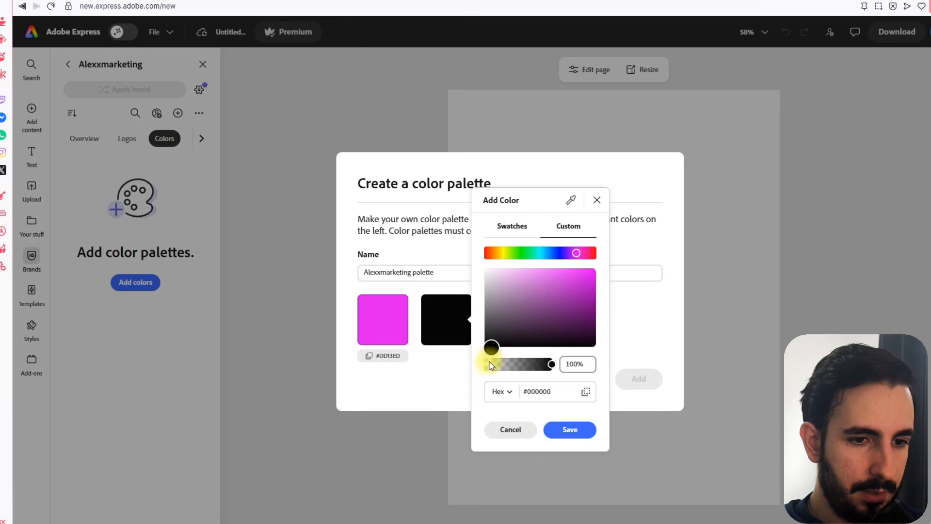
click(566, 430)
click(639, 378)
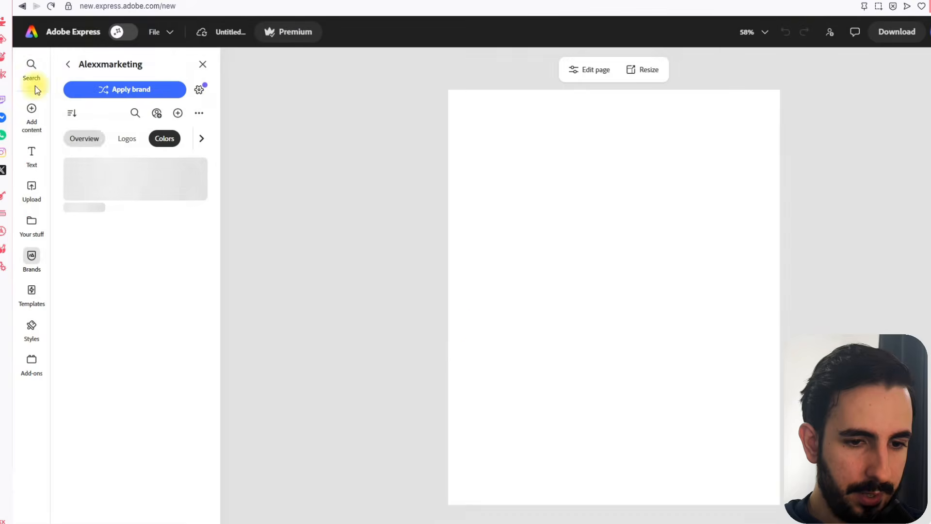
- Search for the Poppins font and add it to the Alexxmarketing brand fonts
click(202, 139)
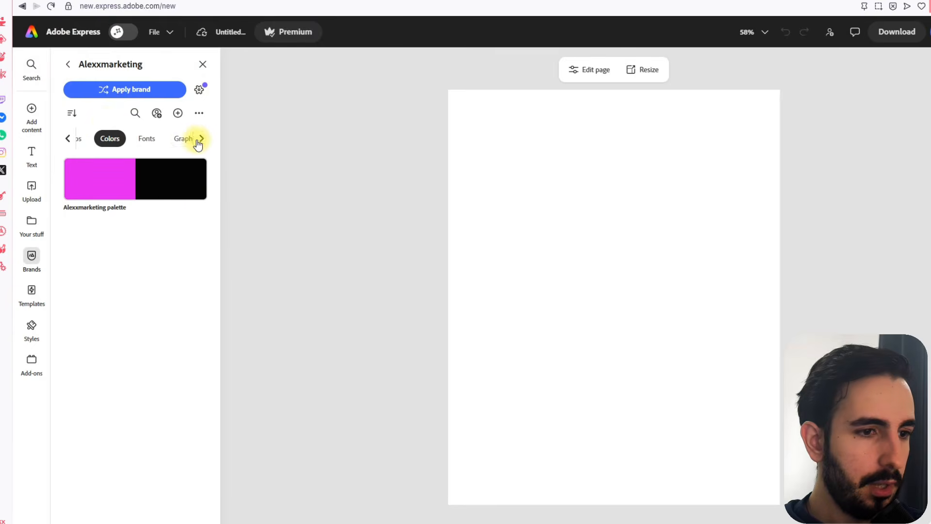
click(145, 138)
click(141, 320)
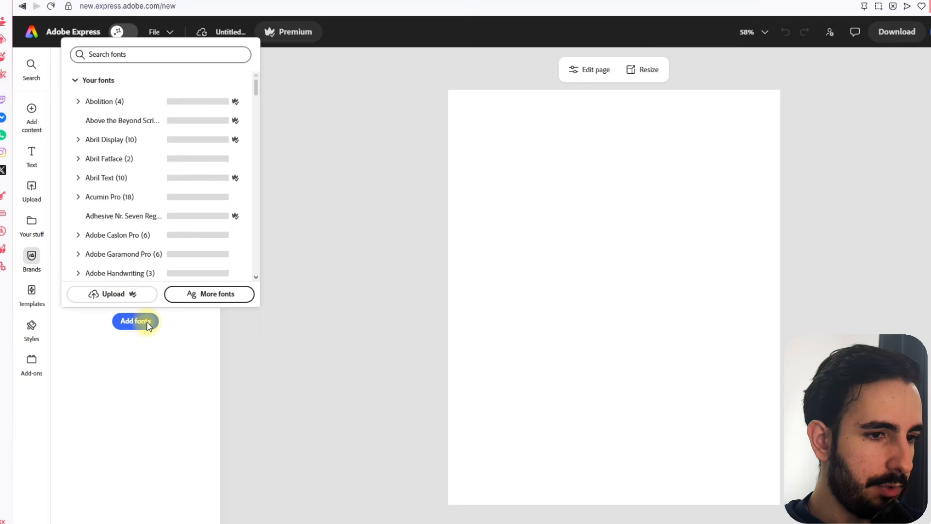
text(p)
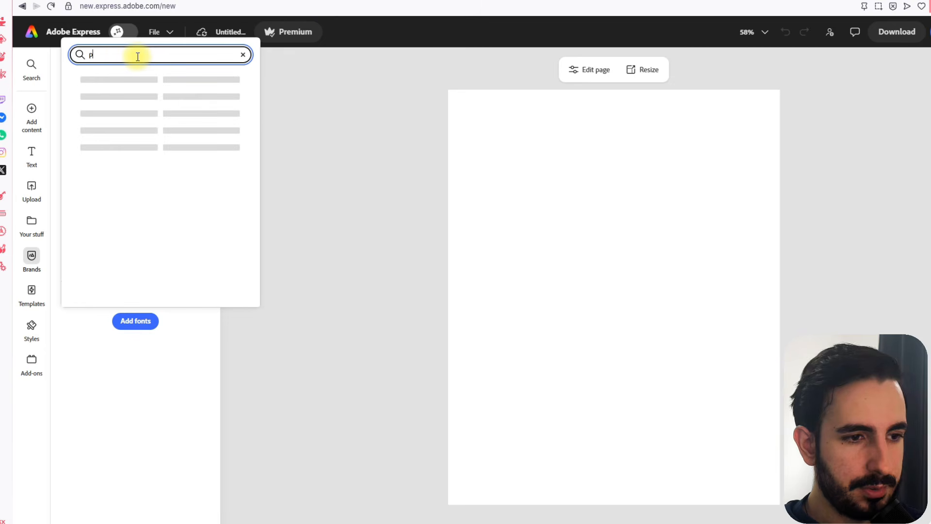
text(oppins)
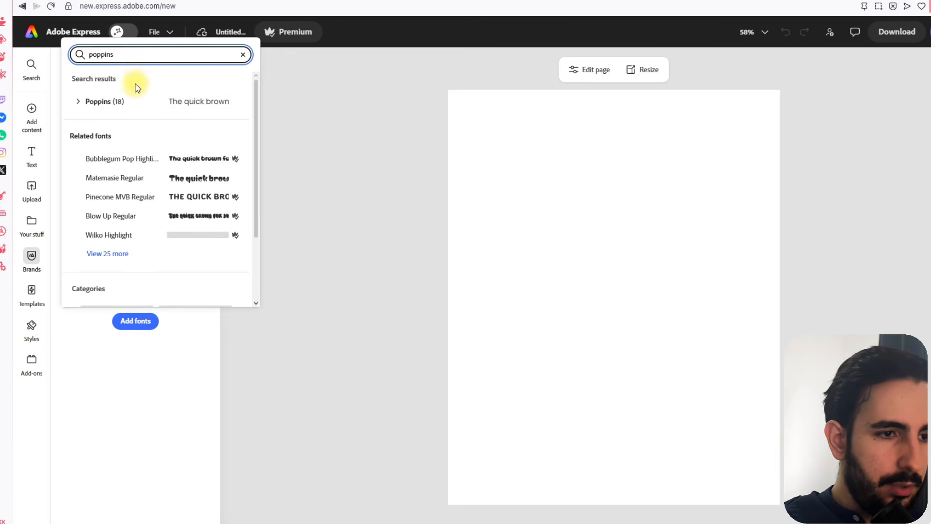
click(148, 108)
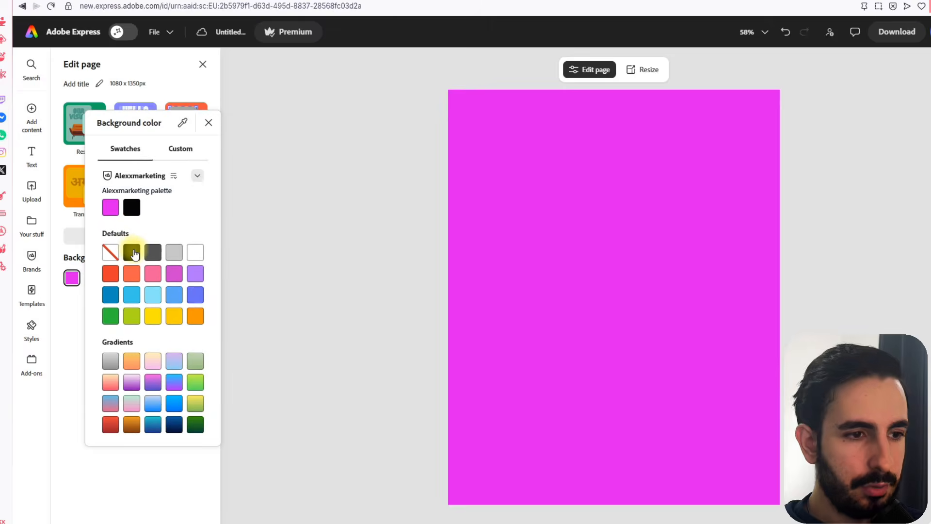
- Set the page background color to black
click(131, 253)
click(302, 164)
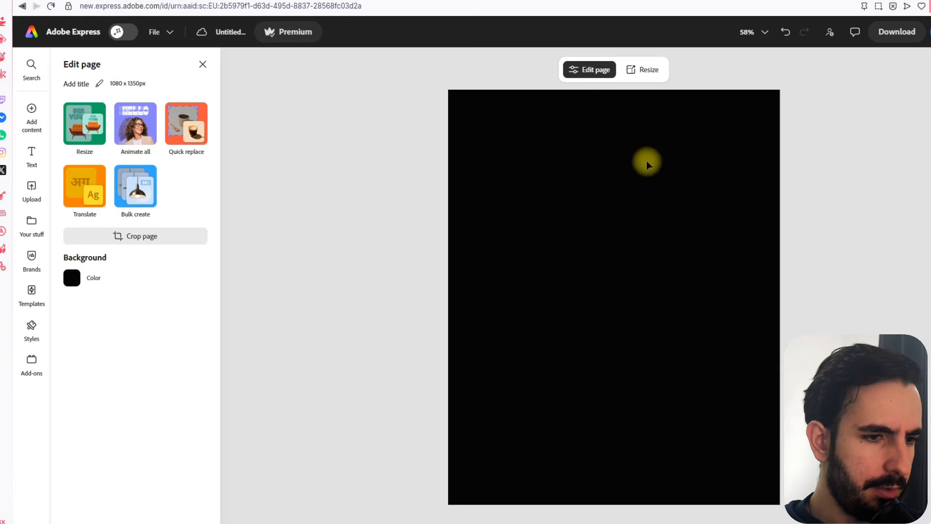
- Switch to Gemini and copy the List 2 slide title "Stop struggling with these 7 digital tasks."
key(ctrl+Tab)
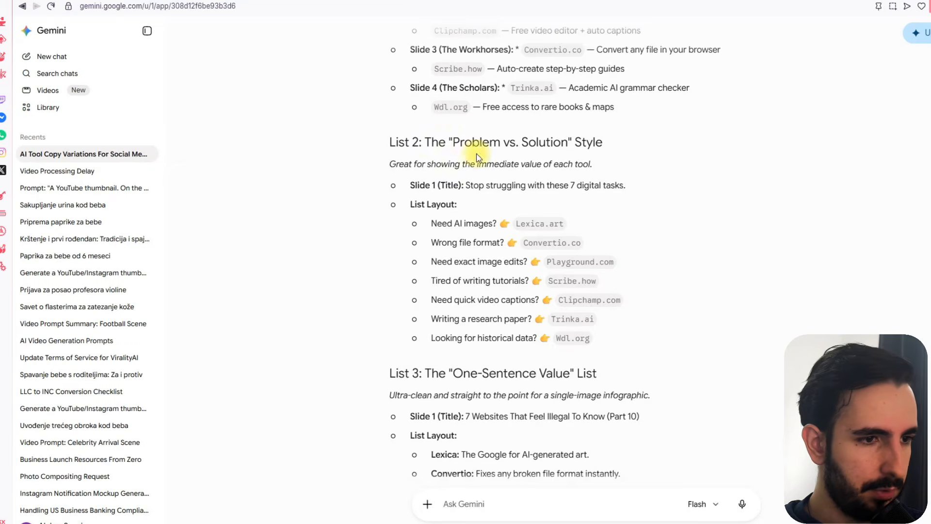
drag(644, 196, 486, 189)
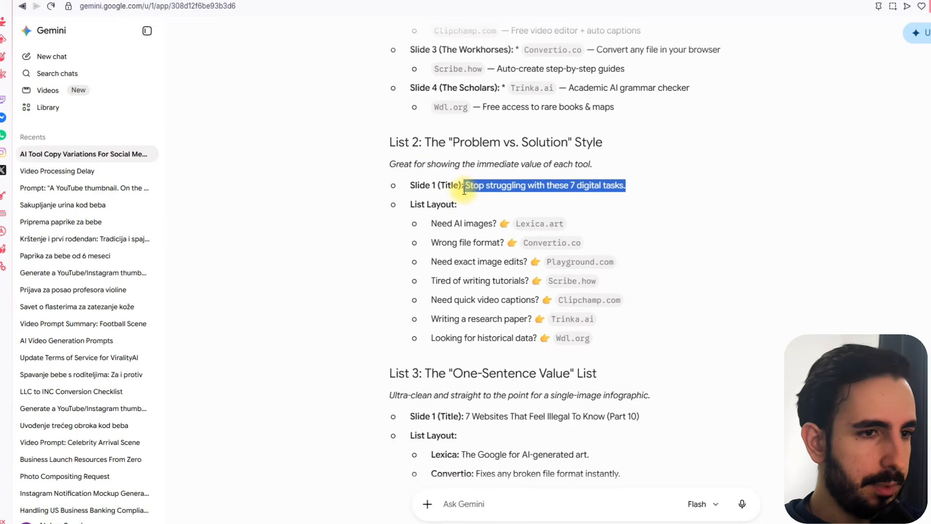
drag(649, 196, 468, 188)
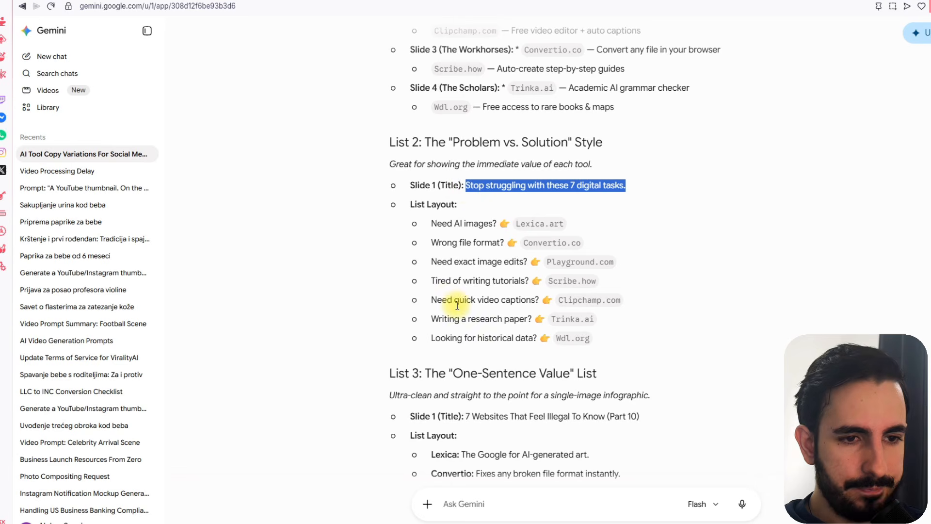
drag(388, 141, 709, 349)
drag(633, 191, 469, 193)
key(ctrl+c)
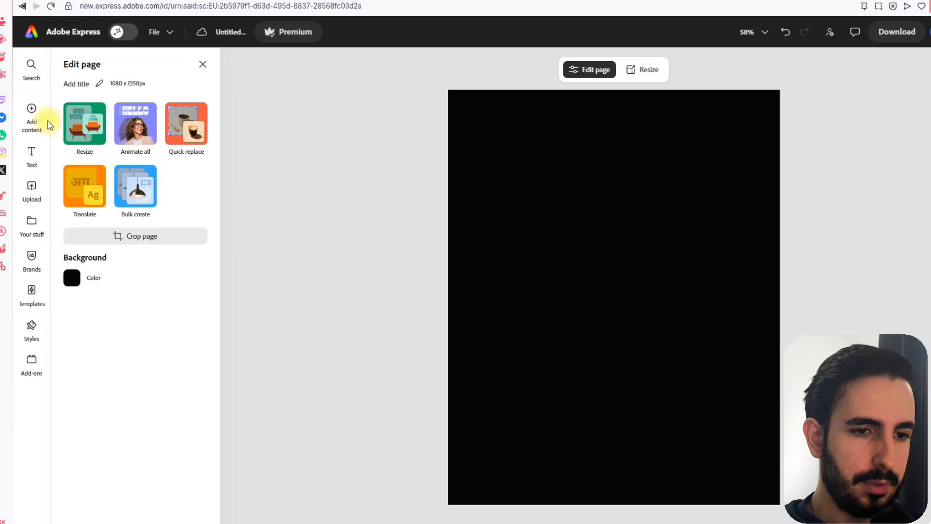
- Switch to Adobe Express and add a title containing the copied slide title text
click(32, 155)
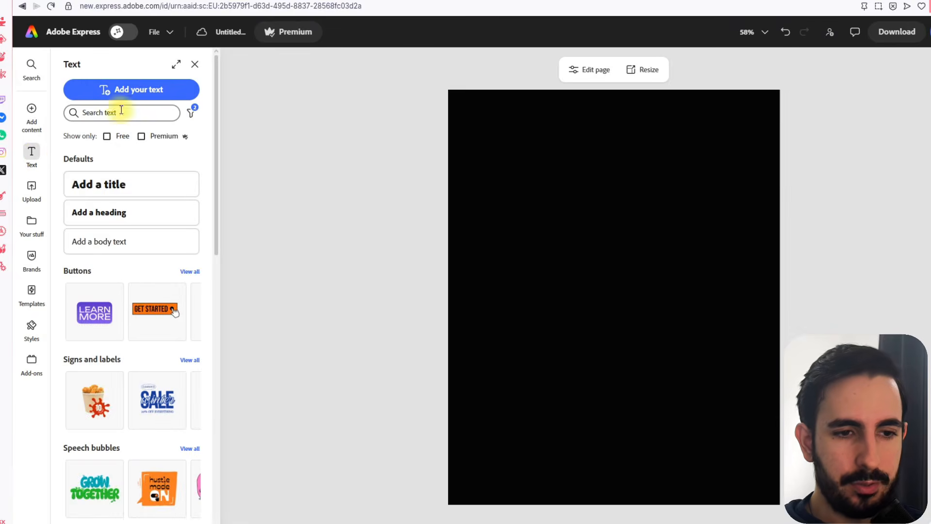
click(136, 187)
key(ctrl+v)
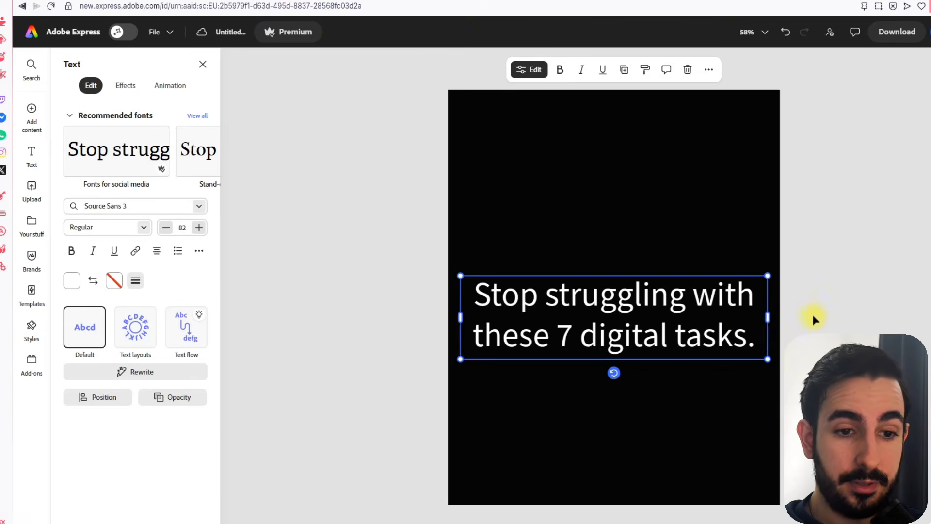
- Move the title to the upper part of the page, remove its final period and widen its text box
drag(633, 344, 630, 223)
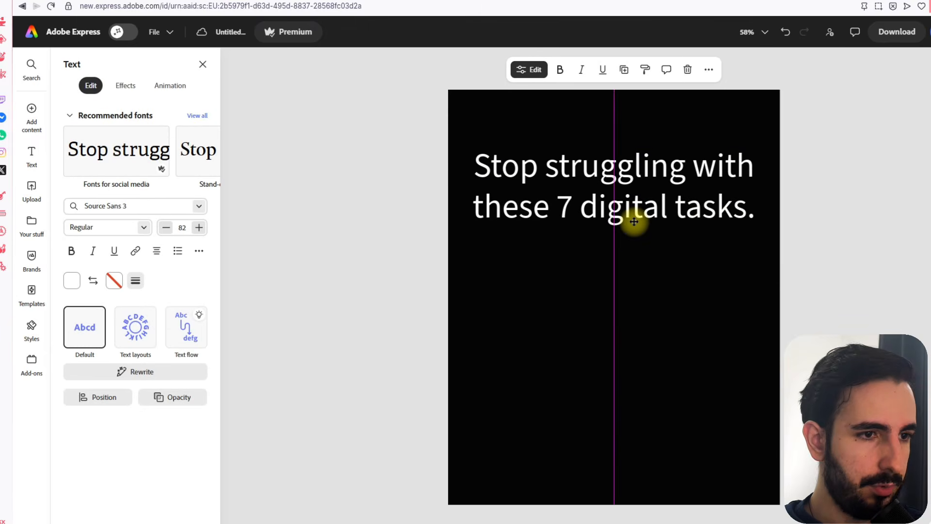
key(BackSpace)
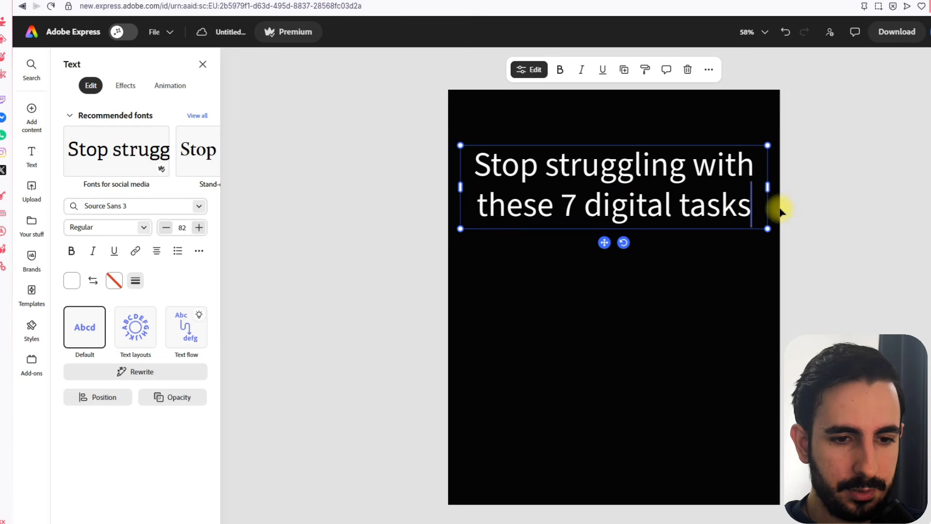
key(Escape)
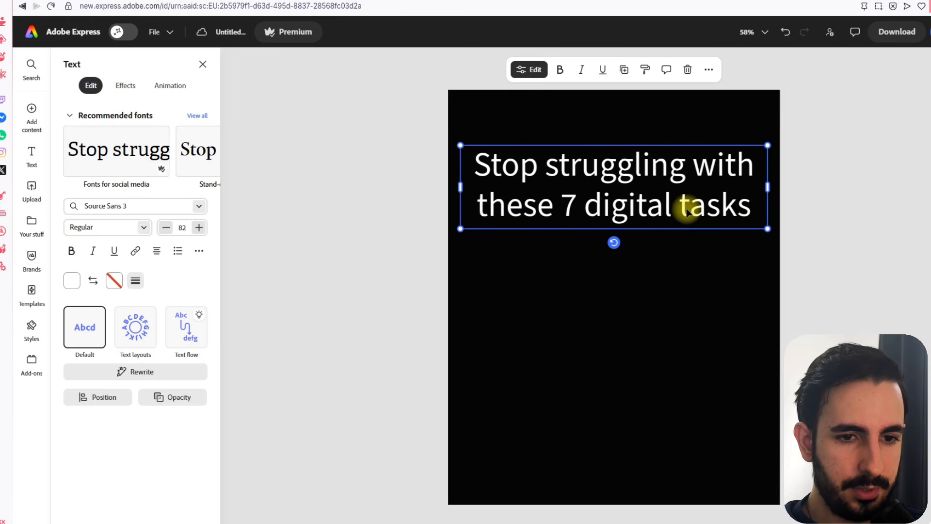
drag(768, 204, 790, 208)
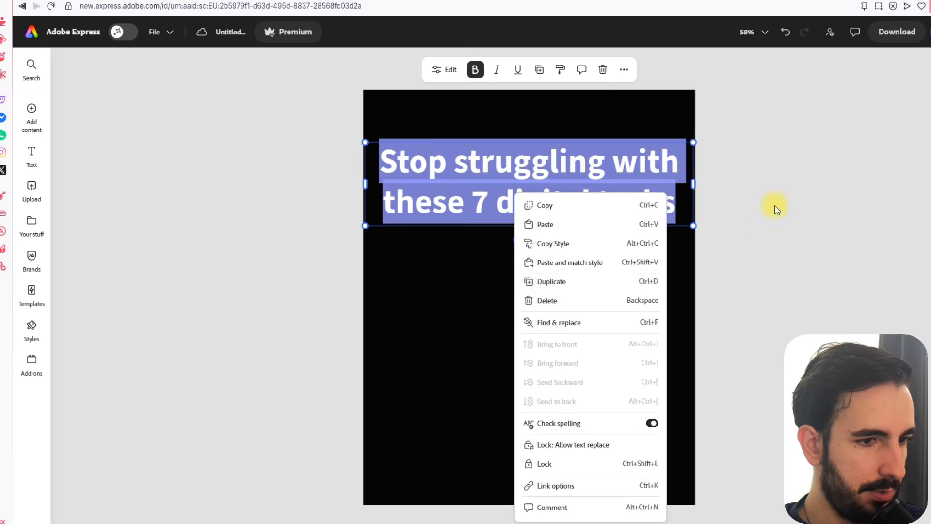
key(Escape)
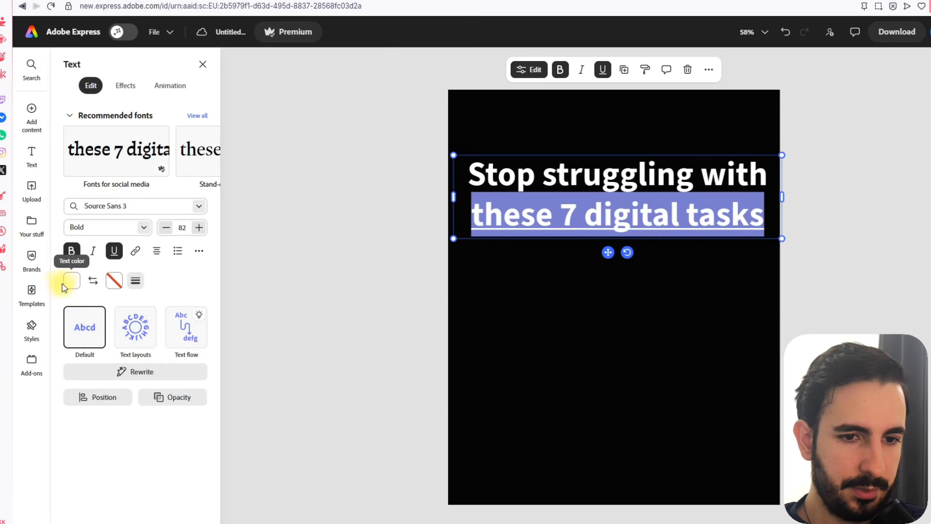
- Color the title's second line, "these 7 digital tasks", in the brand magenta and nudge the title slightly upward
click(71, 281)
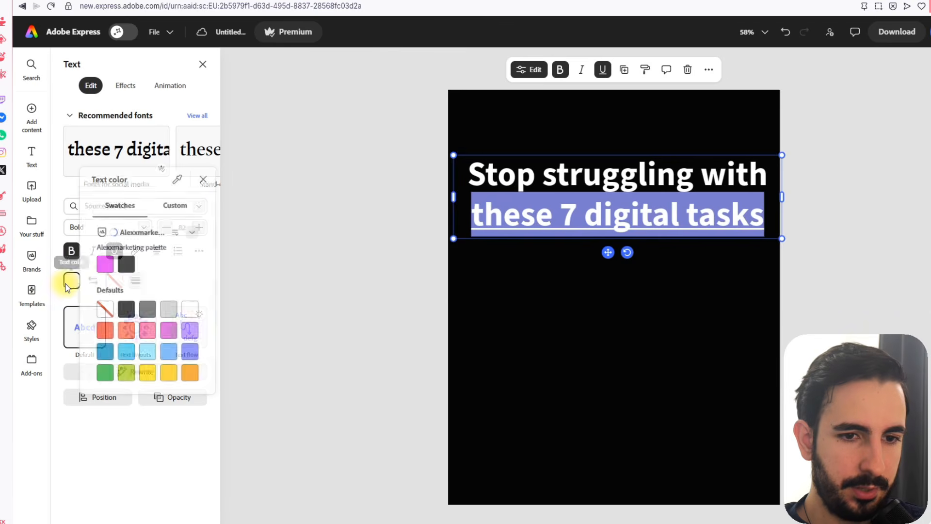
click(108, 266)
click(915, 268)
click(827, 268)
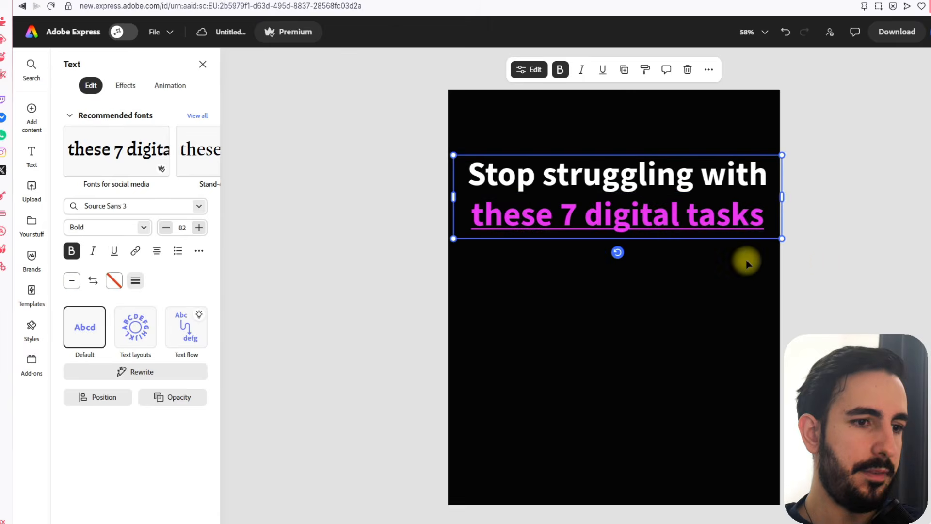
click(746, 261)
click(689, 206)
click(687, 198)
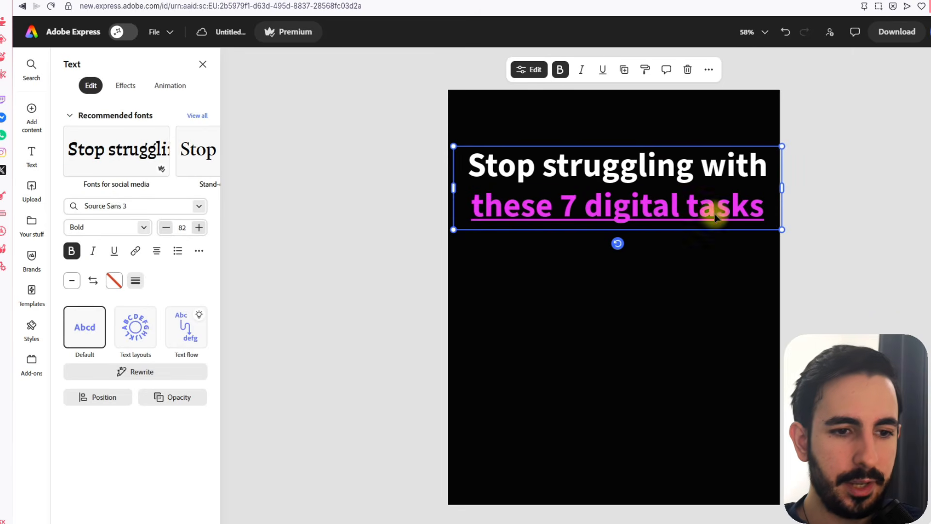
click(644, 191)
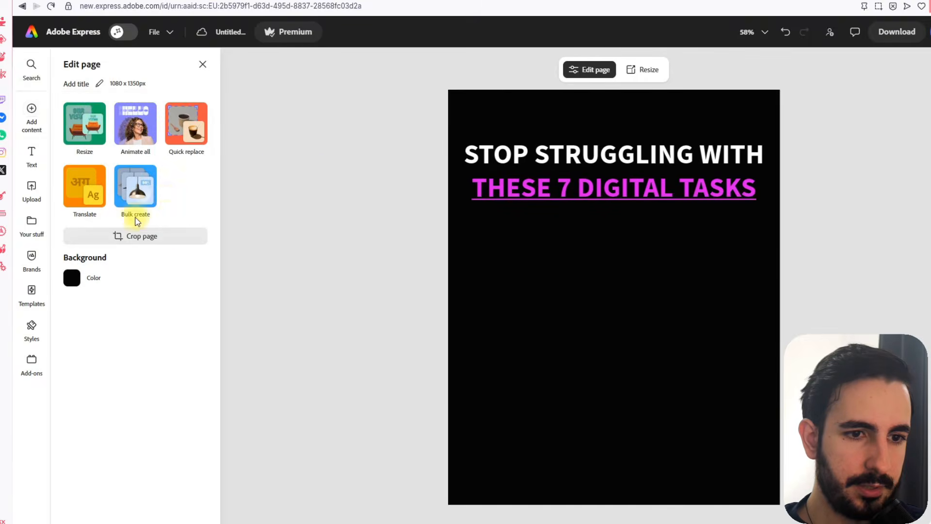
- Insert the "Problem vs. Solution" list of seven questions and tools, place it below the title, and remove its underlining
text(Need AI images? □ Lexica.art Wrong file format? □ Convertio.co Need exact image edits? □ Playground.com Tired of writing tutorials? □ Scribe.how Need quick video captions? □ Clipchamp.com Writing a research paper? □ Trinka.ai Looking for historical data? □ Wdl.org)
click(617, 254)
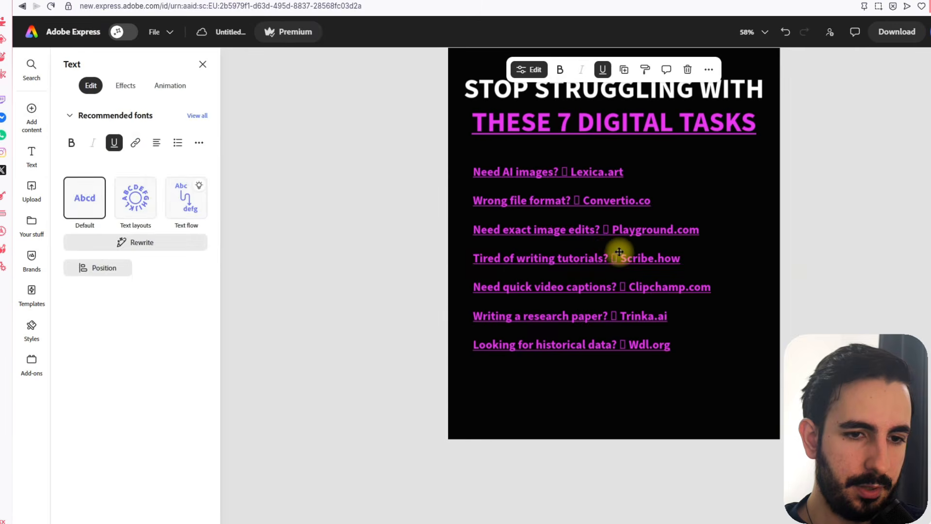
drag(615, 243, 615, 244)
scroll(643, 254, up, 1)
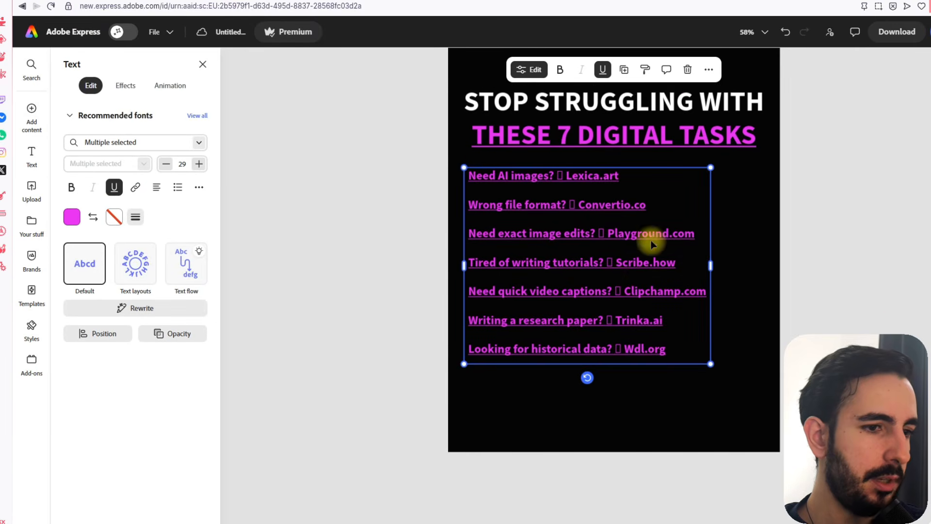
mouse_move(621, 280)
mouse_down()
mouse_move(639, 281)
mouse_move(627, 278)
mouse_up()
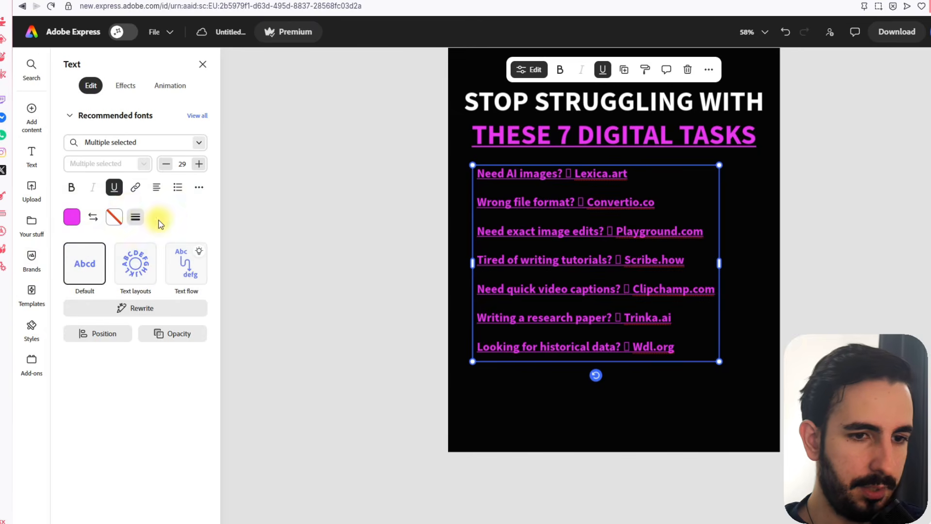
click(114, 217)
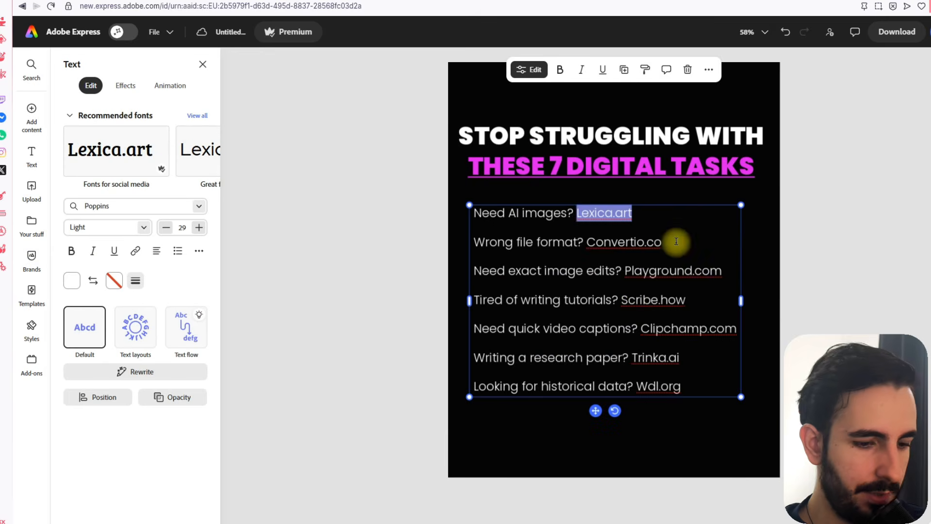
- Make the seven website names in the list bold, from Lexica.art through Wdl.org
drag(632, 213, 575, 216)
click(558, 70)
drag(664, 242, 586, 242)
click(559, 71)
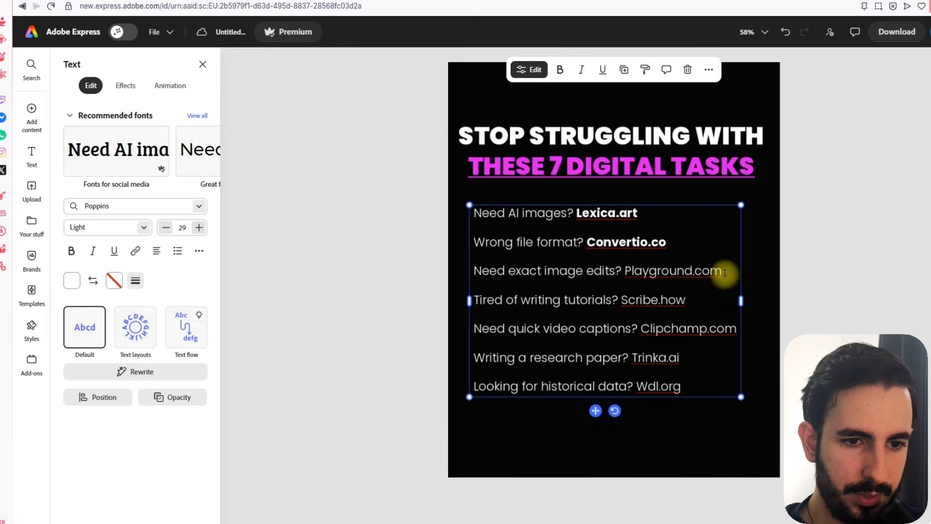
drag(724, 271, 624, 274)
click(559, 70)
drag(686, 301, 740, 329)
click(559, 70)
click(558, 70)
drag(683, 363, 631, 358)
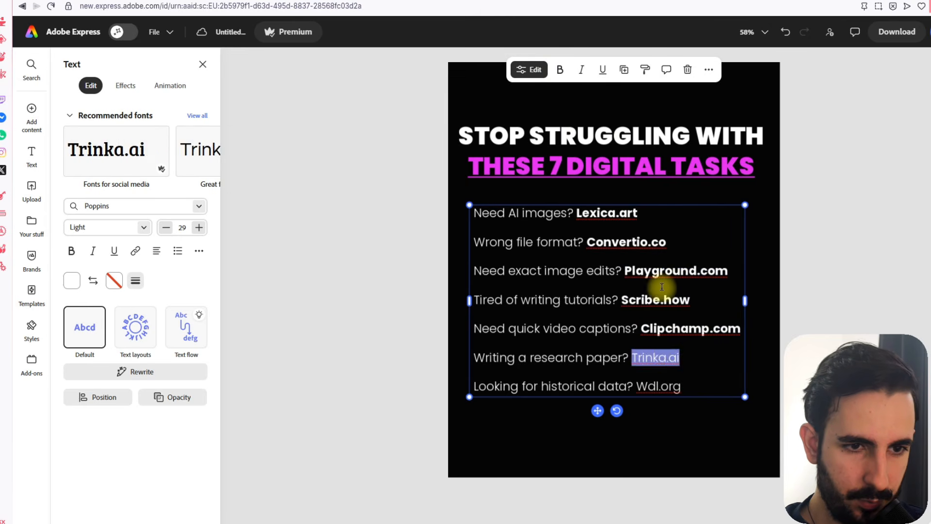
click(560, 70)
drag(683, 387, 637, 387)
click(561, 72)
- Move the list slightly up, closer to the title
click(841, 233)
drag(681, 306, 680, 301)
click(844, 264)
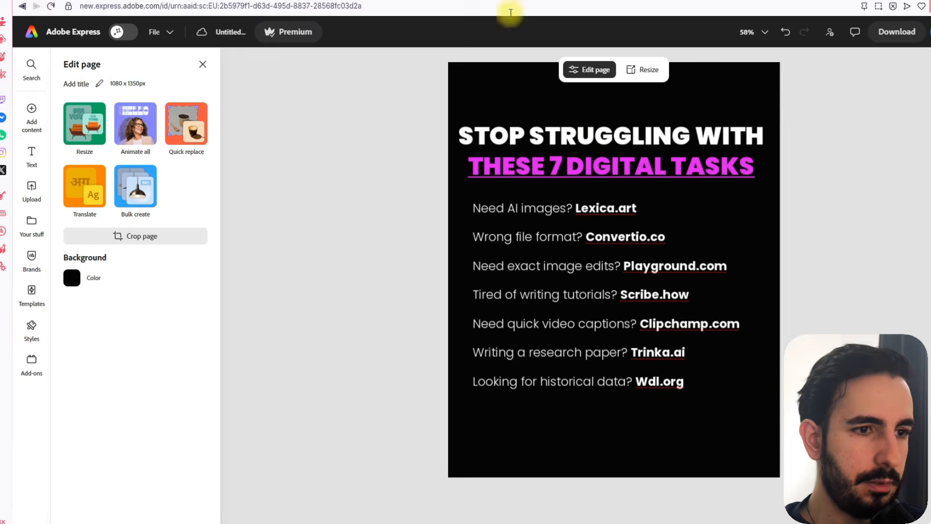
- Duplicate the list text box and shift the copy lower on the page
click(624, 306)
key(ctrl+c)
key(ctrl+v)
drag(624, 306, 632, 352)
- Replace the duplicated list's text with "Save this and try them for free!"
triple_click(631, 352)
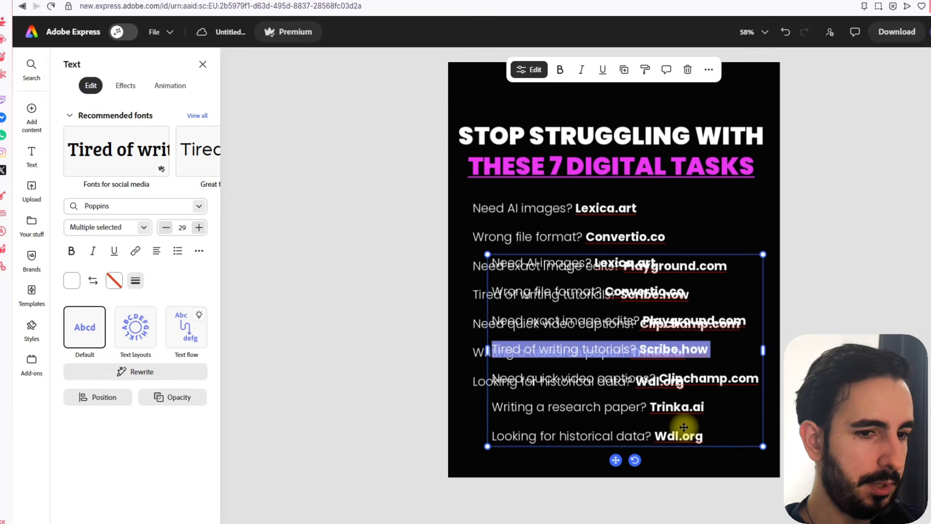
click(711, 434)
drag(710, 434, 451, 257)
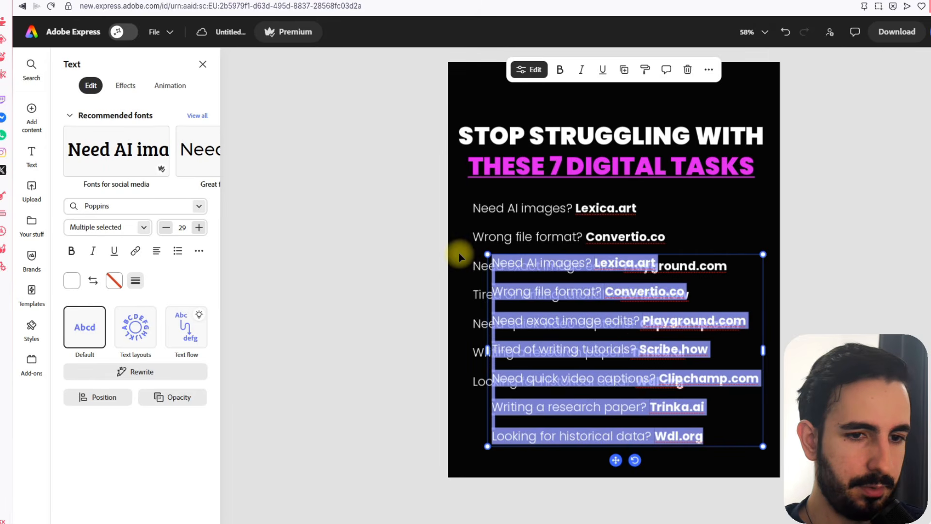
text(Save this and tr)
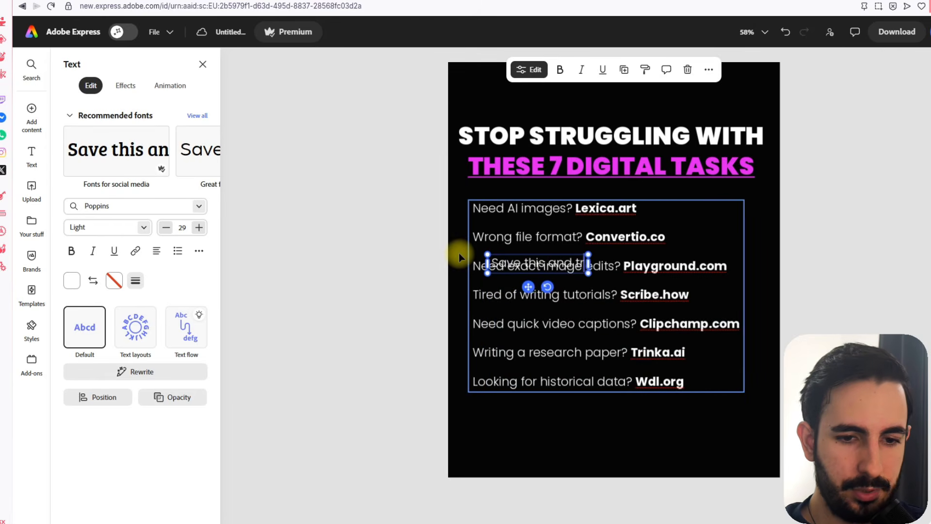
text(y them for free)
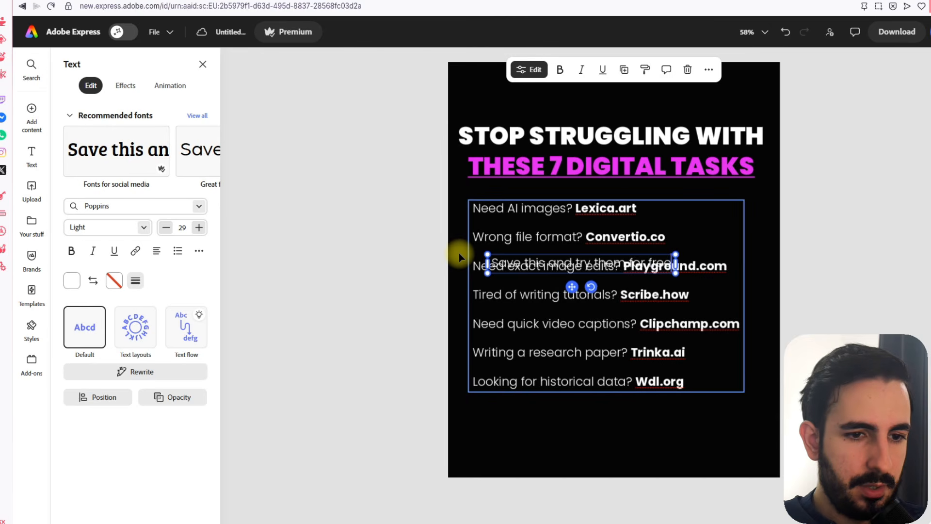
text(!)
click(762, 275)
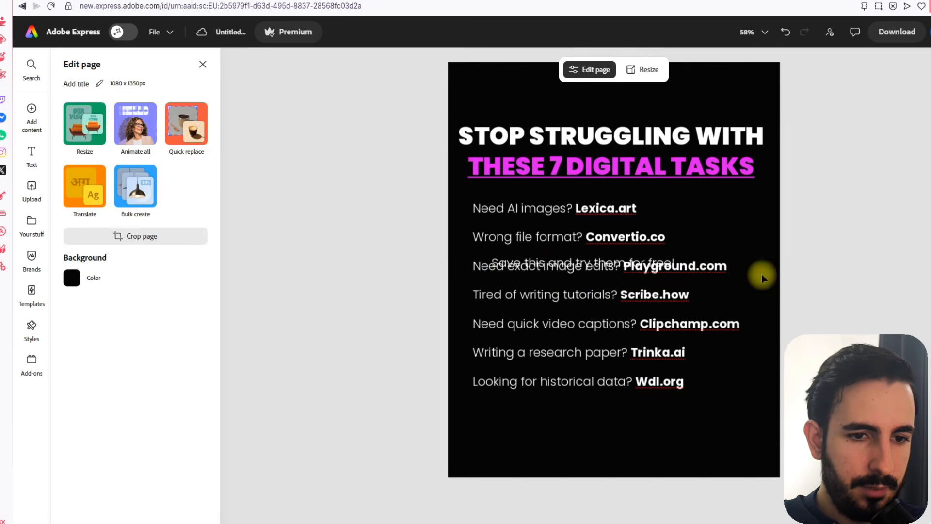
- Place the "Save this and try them for free!" line below the list, make it bold and enlarge it to size 44
drag(634, 258, 771, 453)
key(ctrl+b)
click(631, 439)
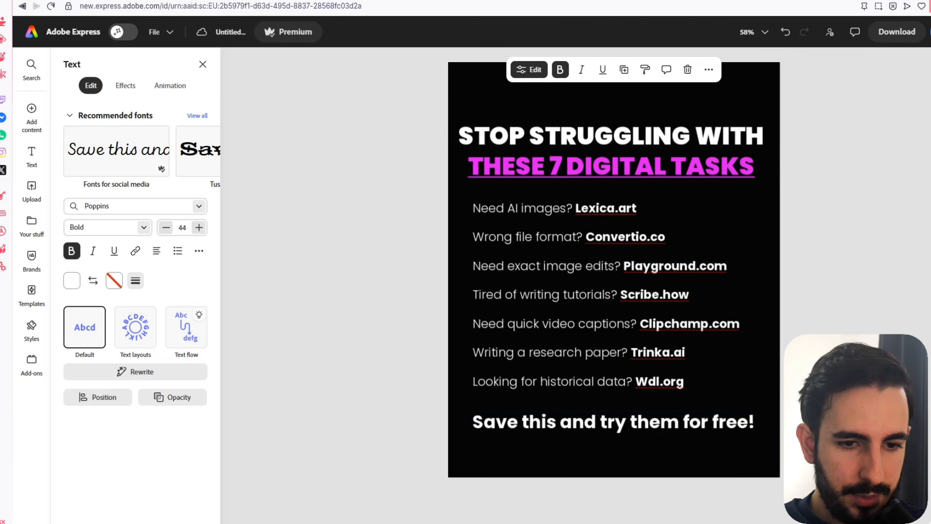
click(616, 420)
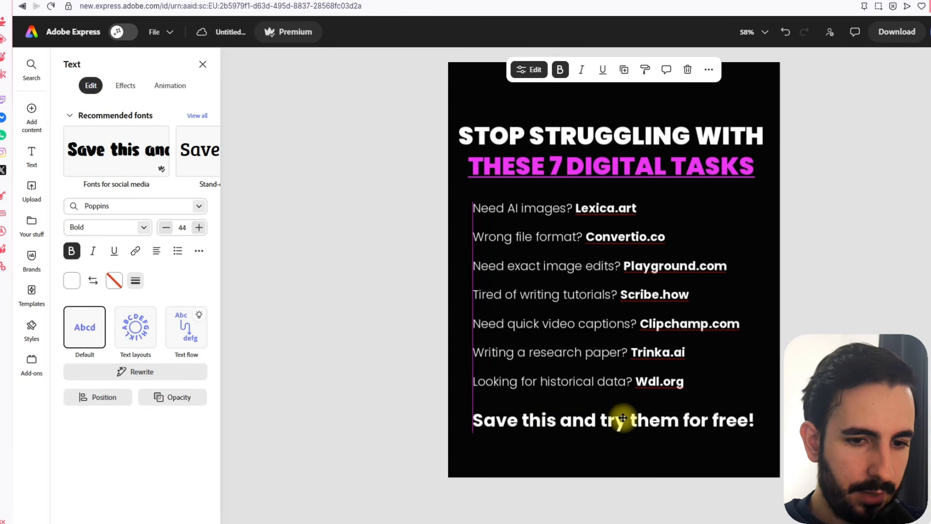
- Centre the title horizontally and shift the list and the closing line slightly up to tighten the layout
drag(672, 157, 676, 156)
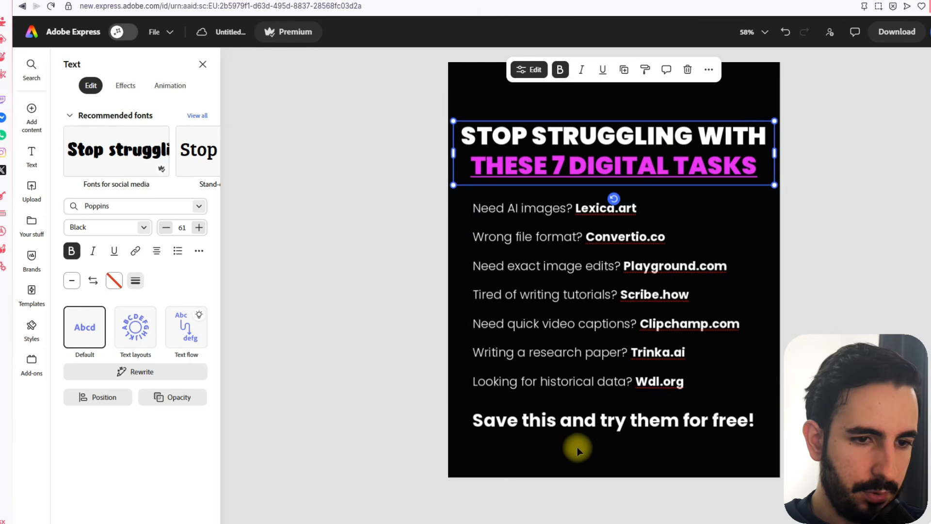
drag(581, 425, 579, 424)
click(920, 328)
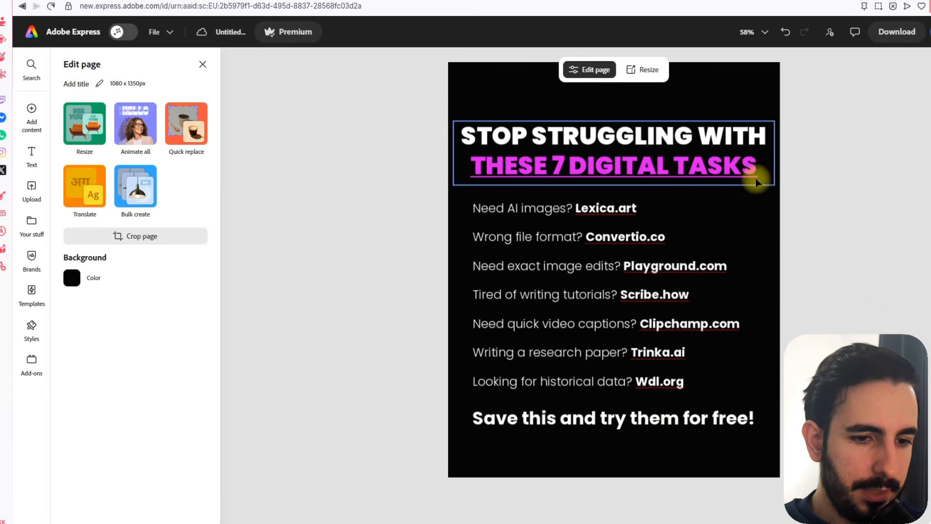
mouse_move(747, 169)
mouse_down()
mouse_move(739, 169)
mouse_move(747, 169)
mouse_up()
drag(628, 324, 628, 318)
drag(641, 415, 641, 409)
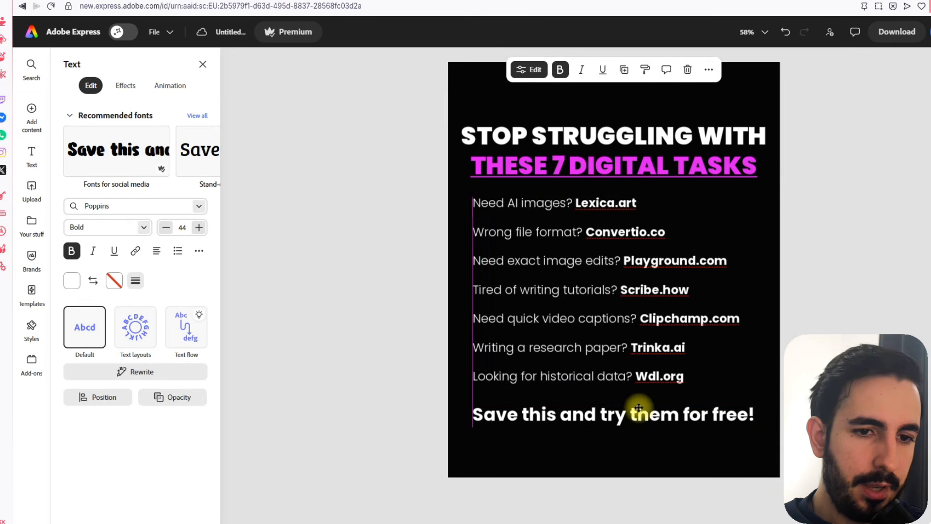
click(899, 314)
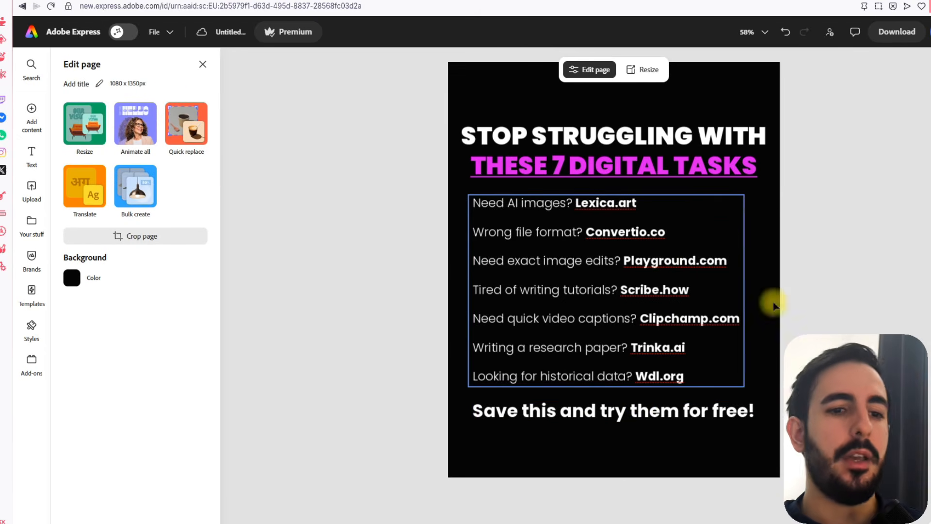
drag(386, 120, 924, 522)
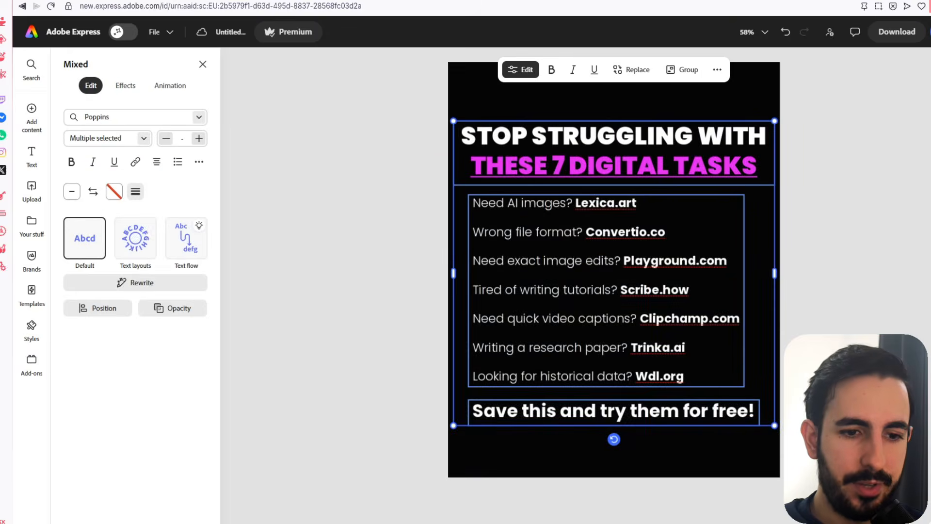
click(922, 519)
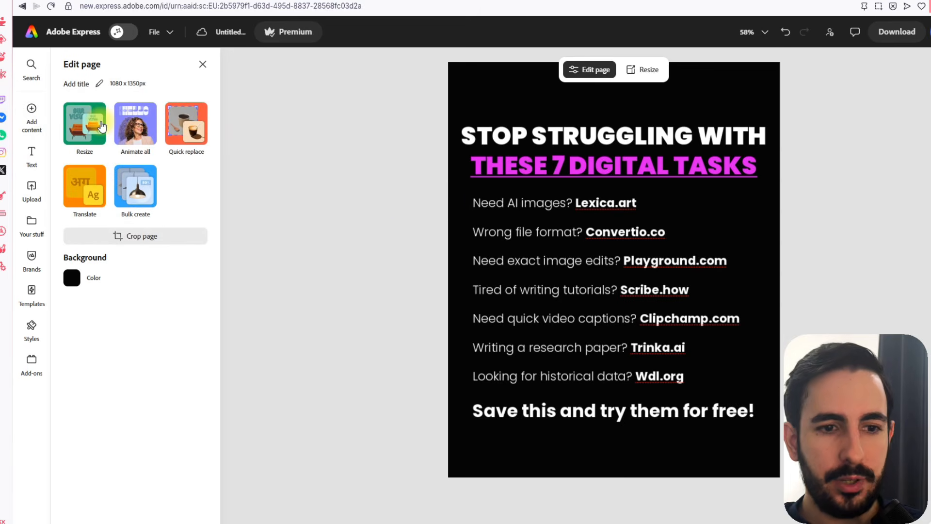
- Resize the design to the Mobile video format, 1,080 x 1,920 px, and keep the first layout result
click(102, 127)
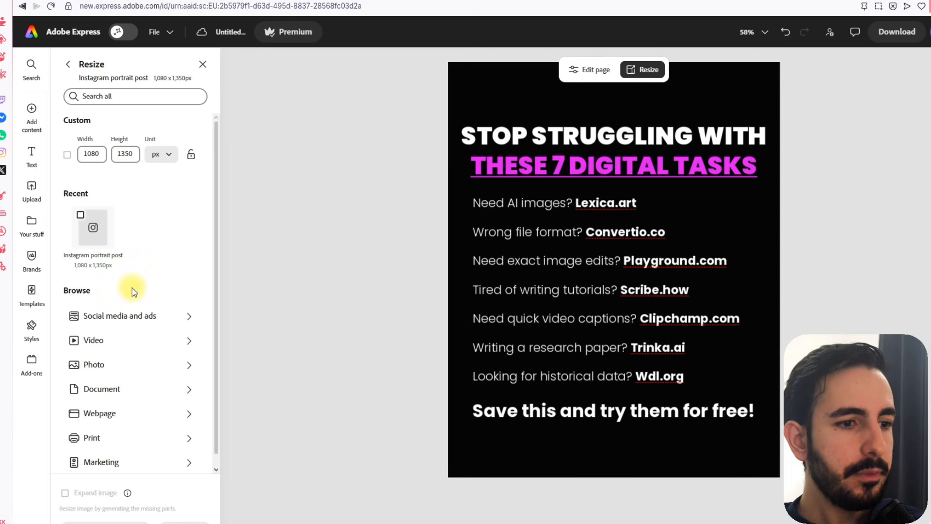
click(191, 341)
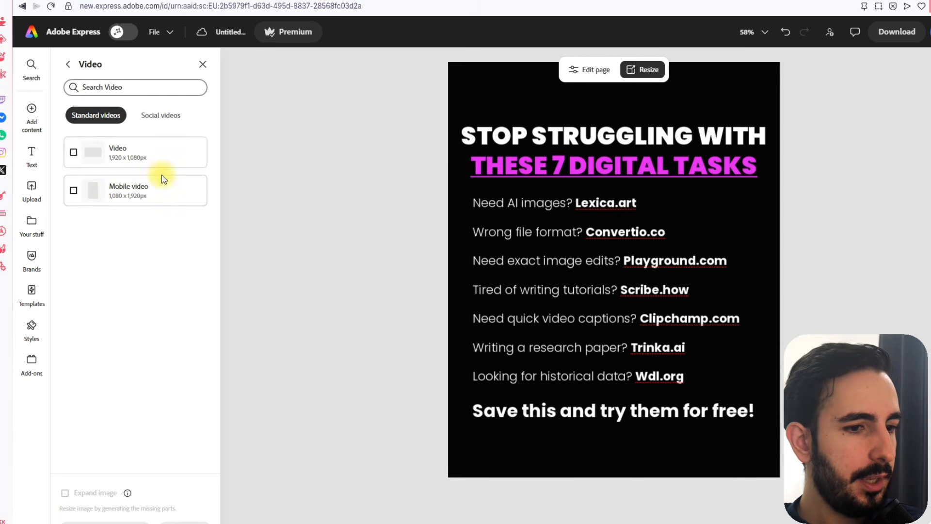
click(176, 202)
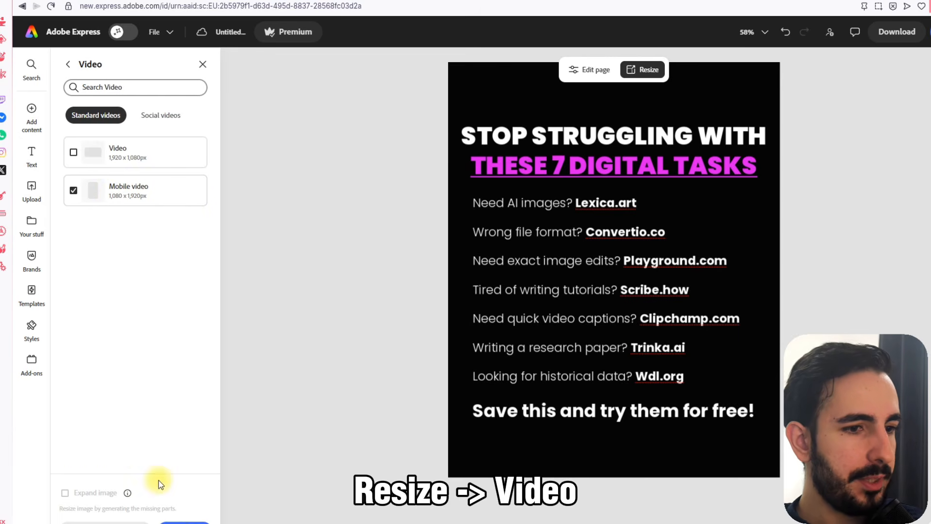
click(174, 520)
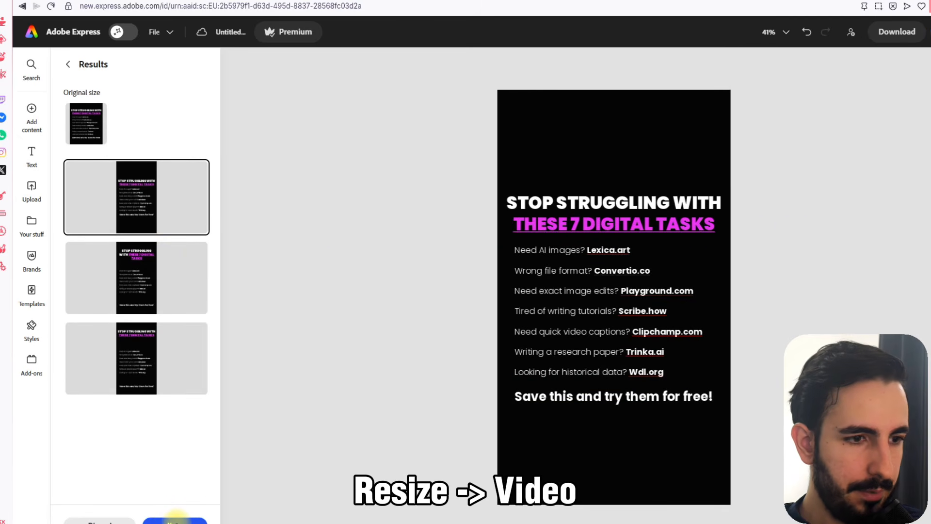
click(175, 518)
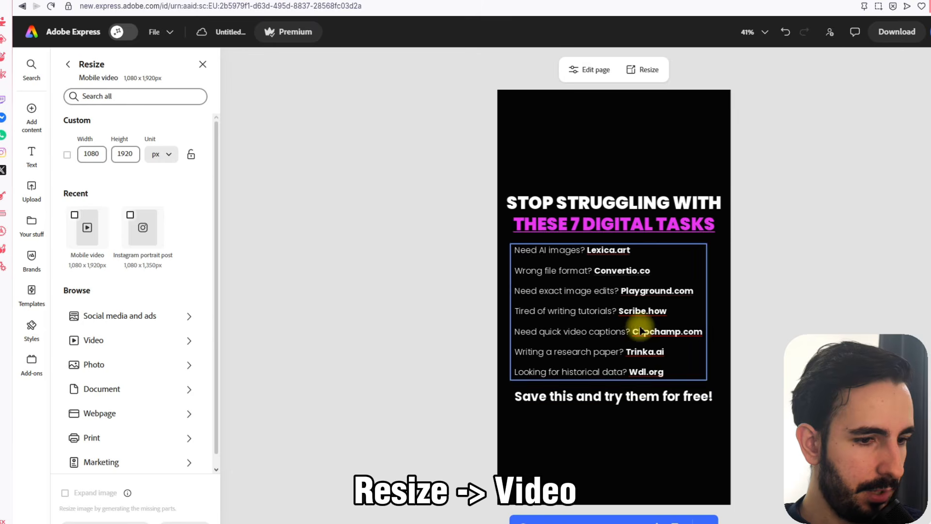
click(838, 162)
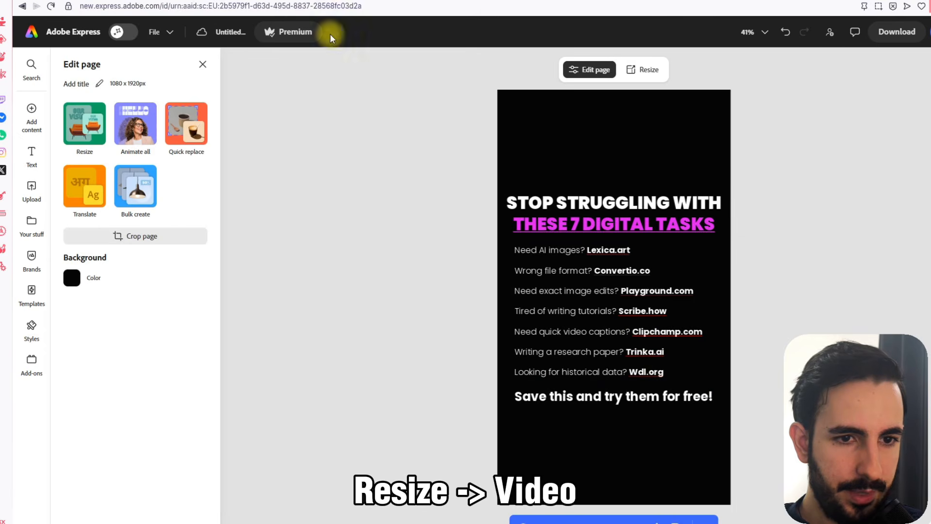
- Adjust all the text on the 1080 x 1350 page so it sits vertically centred, and compare it with the 1080 x 1920 page
drag(637, 303, 637, 297)
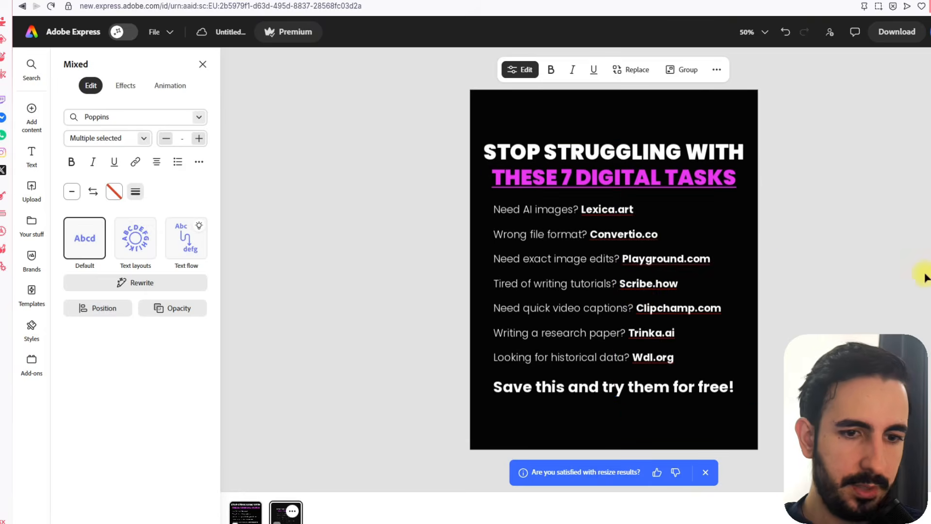
click(924, 275)
click(237, 523)
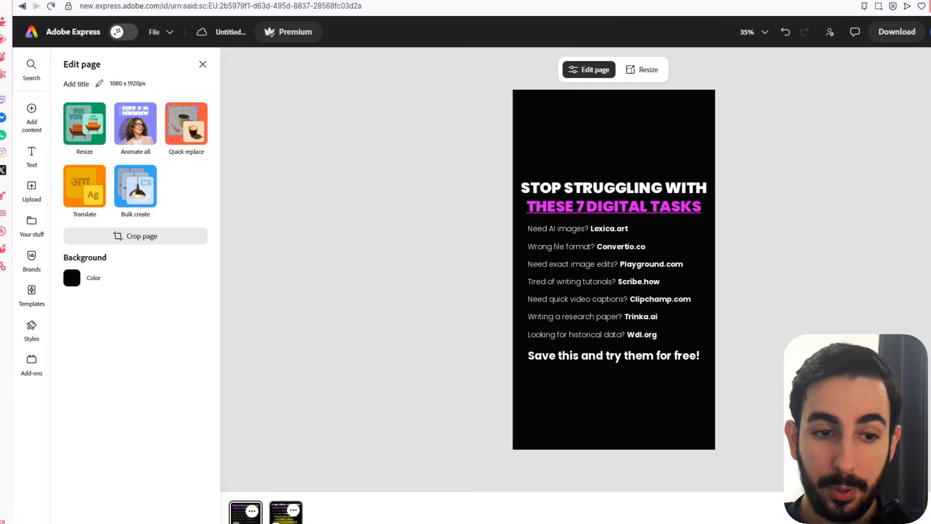
click(290, 519)
click(235, 521)
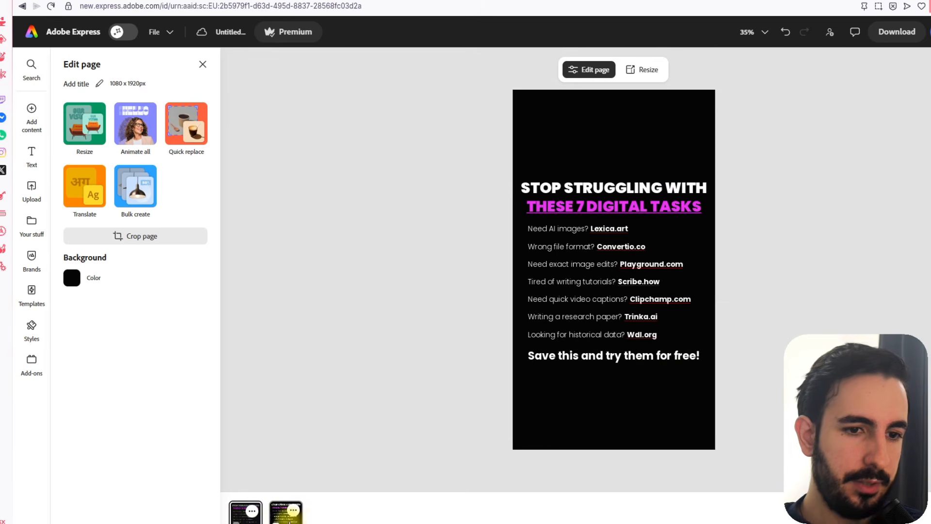
click(283, 520)
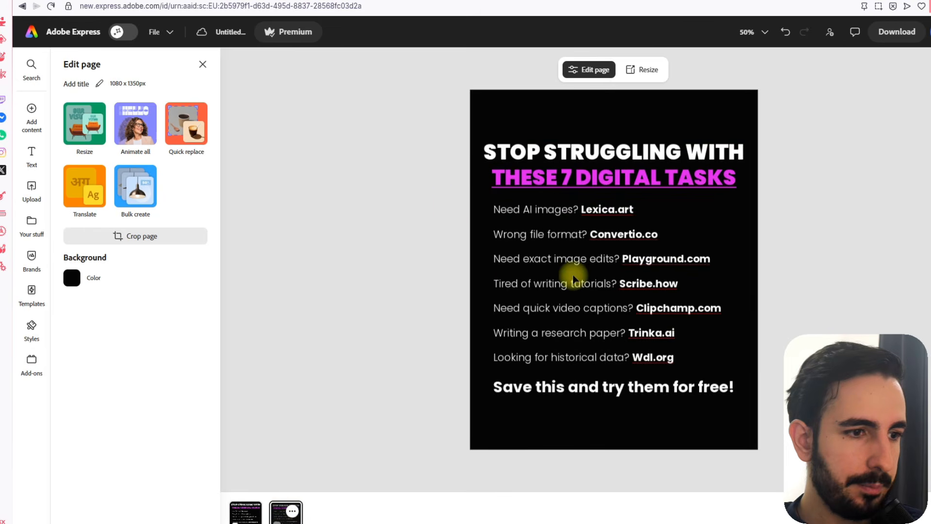
- Add the 19-second dark video with white light reflections from the Abstract collection to the 1080 x 1920 page
click(242, 518)
click(45, 126)
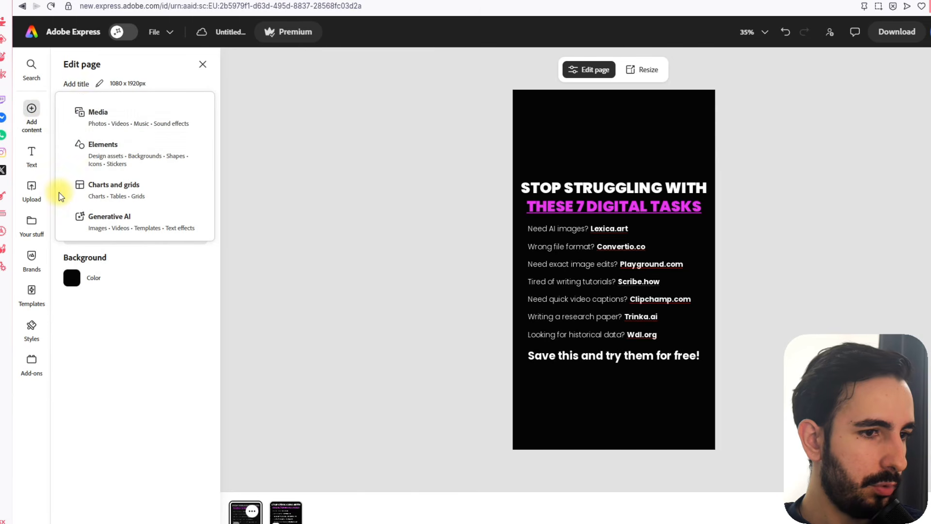
click(144, 128)
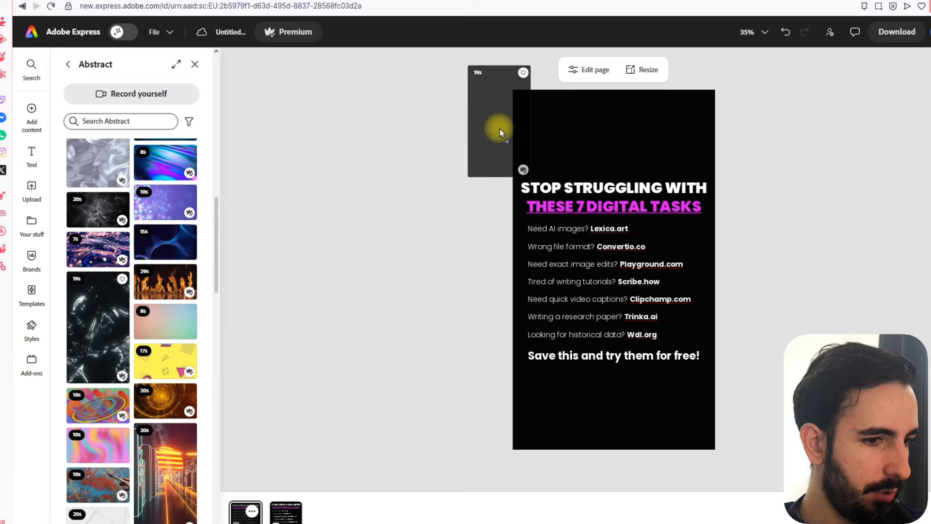
drag(499, 129, 523, 130)
- Send the abstract video behind the title, list and closing line
right_click(657, 199)
click(713, 320)
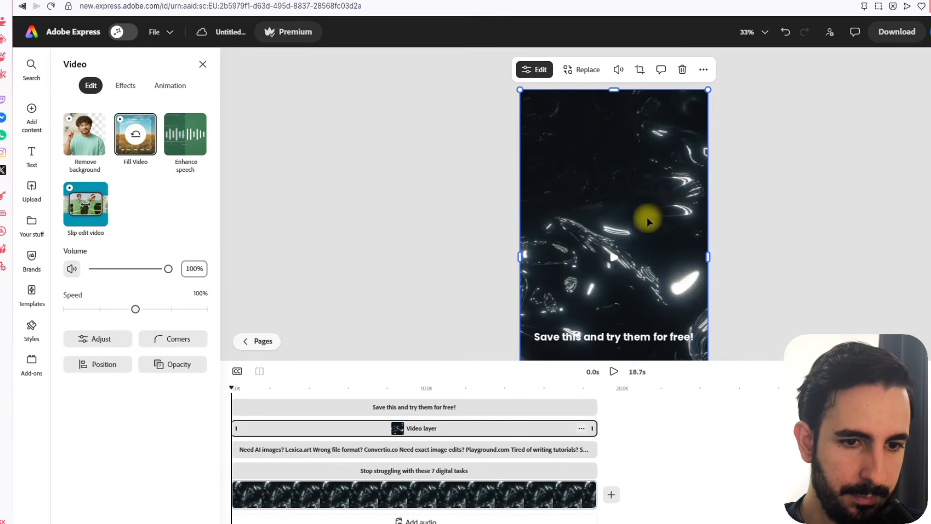
right_click(647, 214)
click(671, 360)
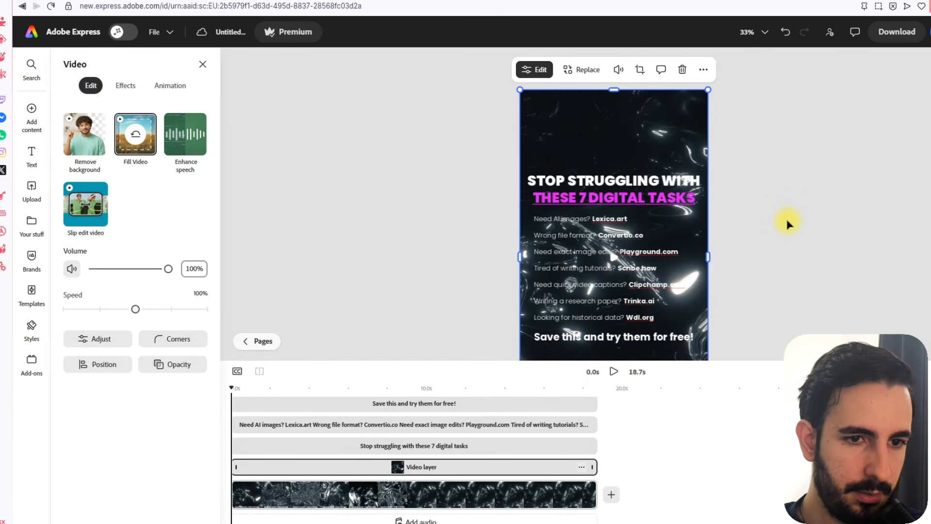
- Lower the abstract video's opacity until it is only faint behind the text, and play the design to preview it
scroll(788, 224, down, 1)
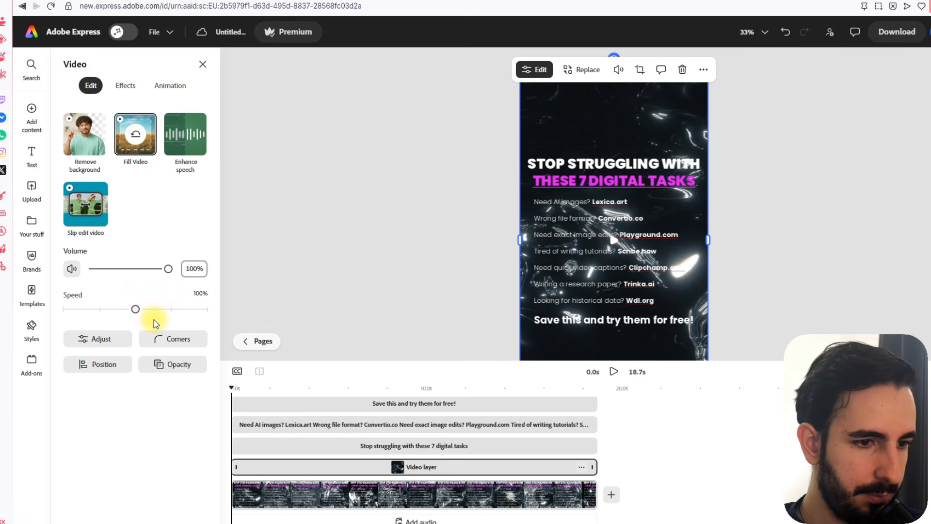
click(167, 365)
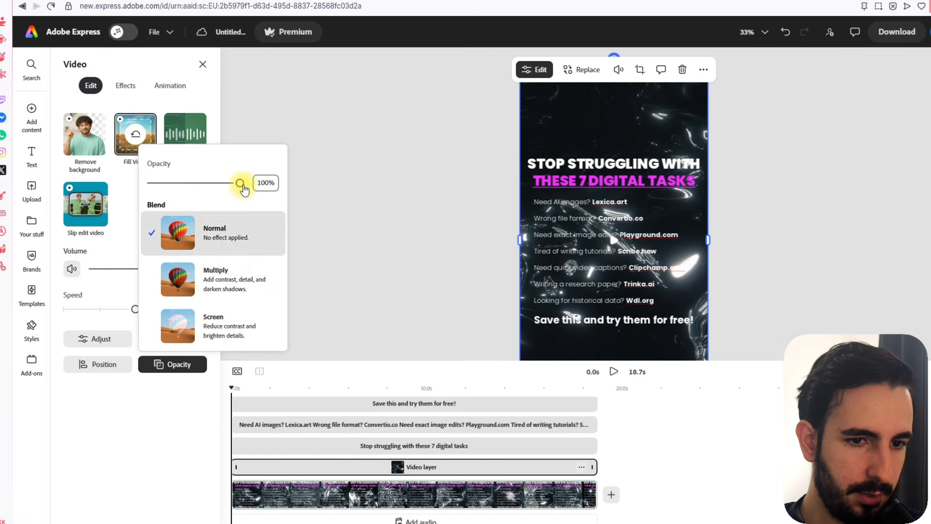
drag(243, 185, 161, 192)
click(745, 235)
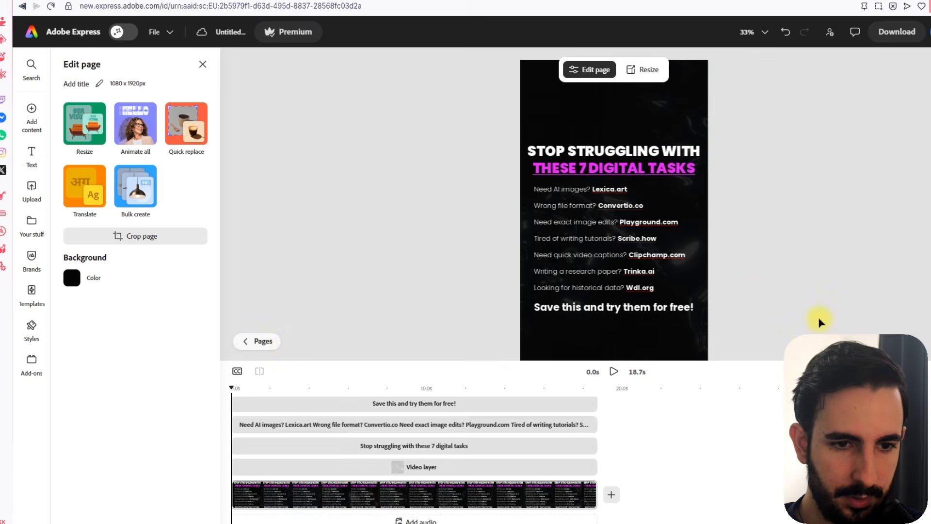
click(615, 373)
click(614, 373)
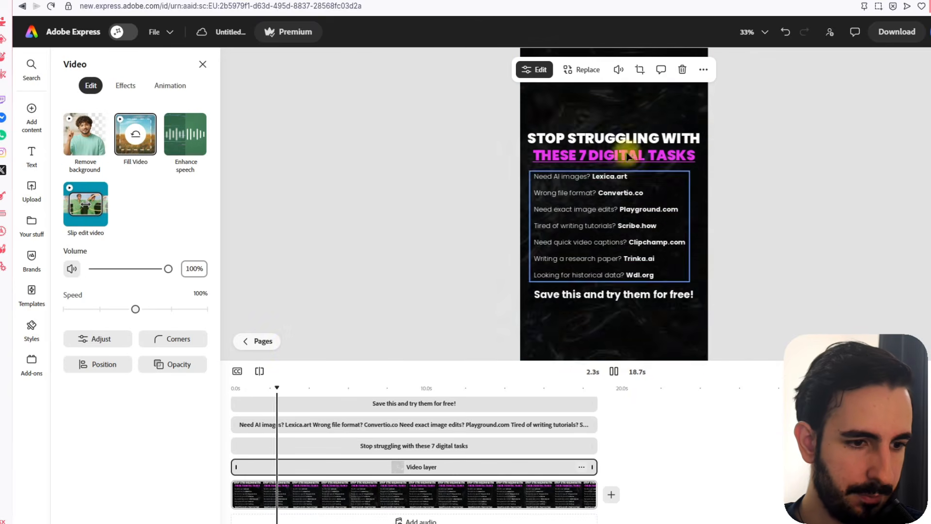
click(233, 420)
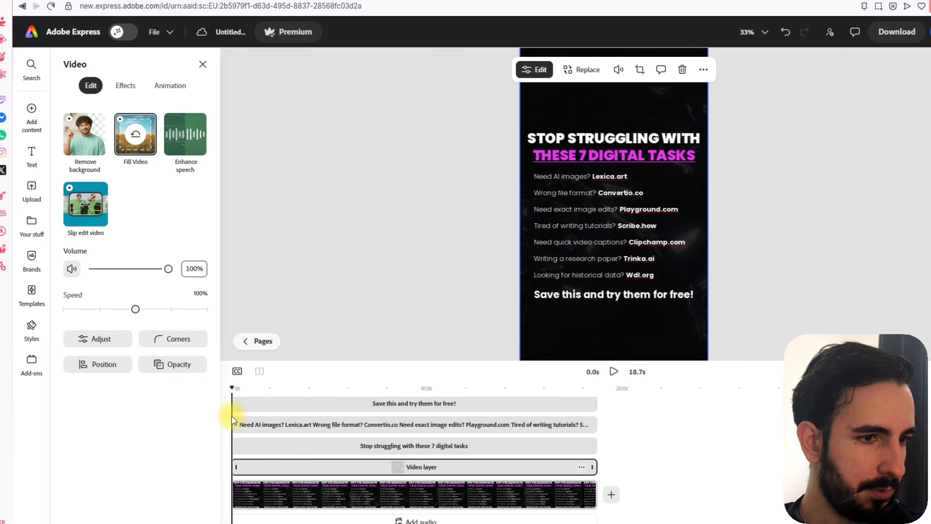
- Swap the abstract background video for a stock video of Earth from space, placed behind all the text
click(43, 124)
click(102, 117)
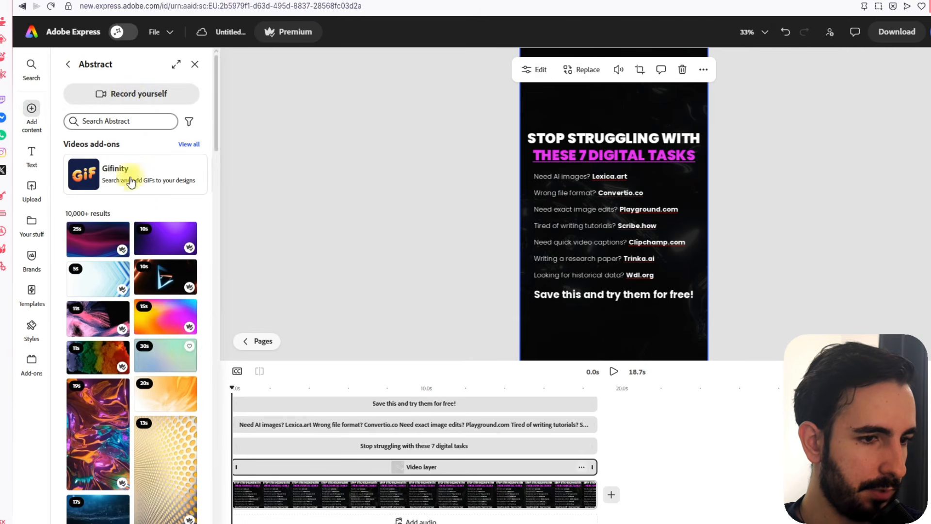
click(544, 70)
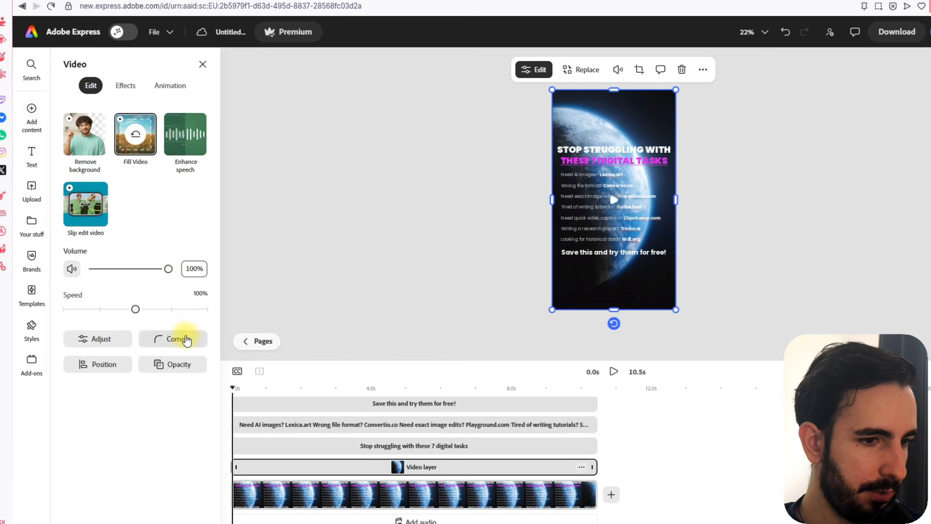
- Lower the Earth video's opacity to 15% and trim the scene's duration to 4.7 seconds
click(186, 340)
click(178, 364)
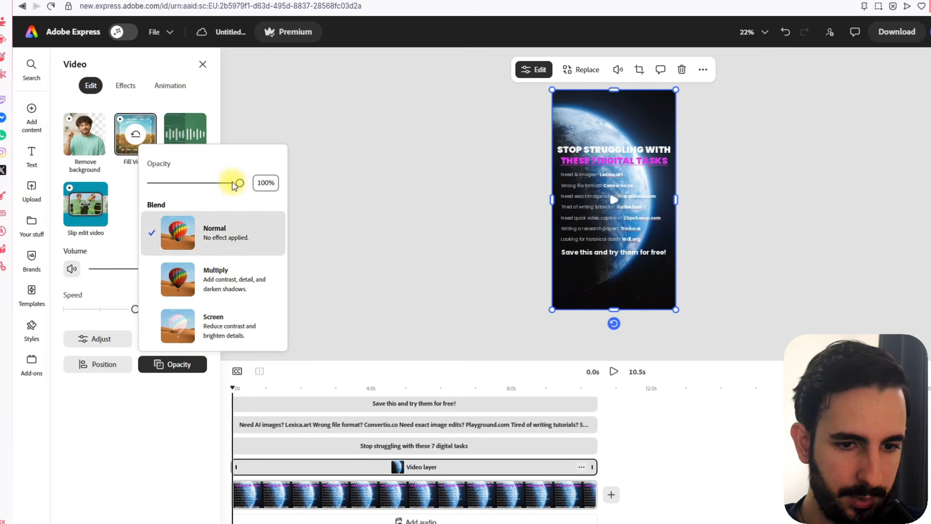
drag(235, 186, 164, 194)
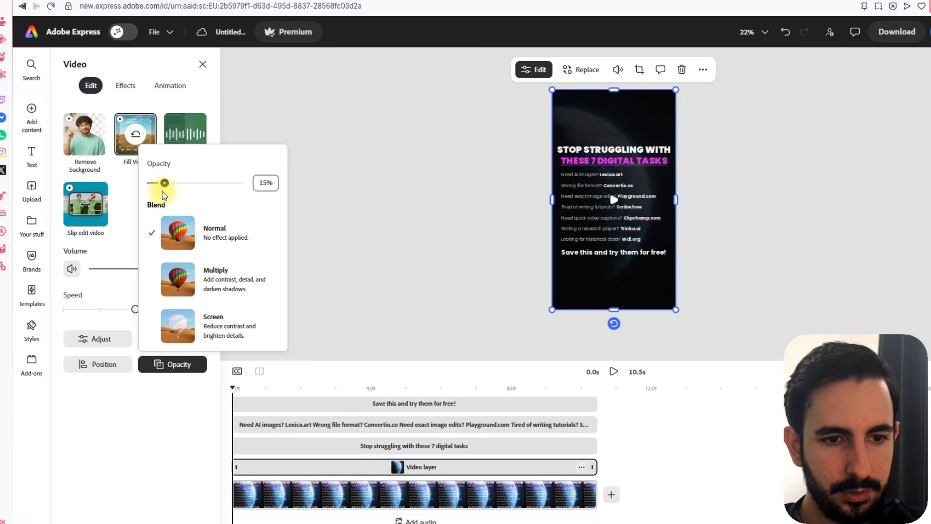
click(822, 274)
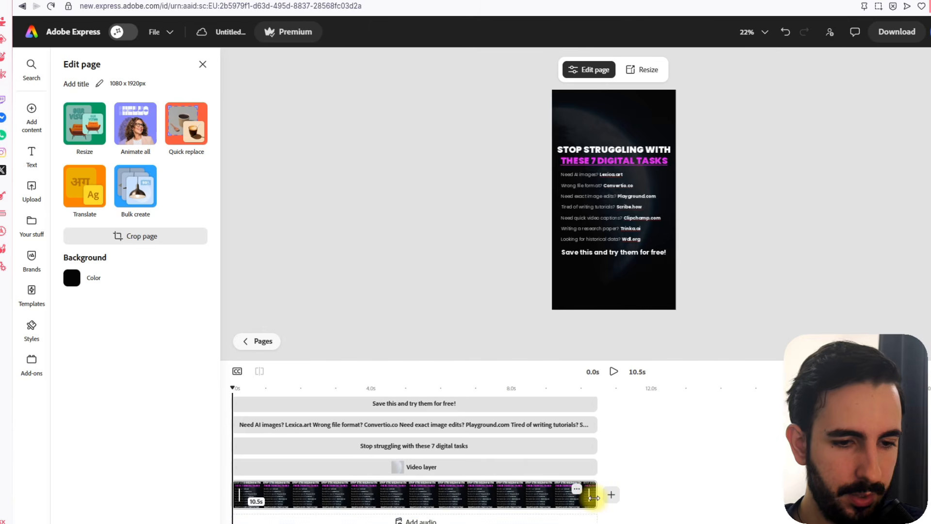
drag(585, 497, 392, 498)
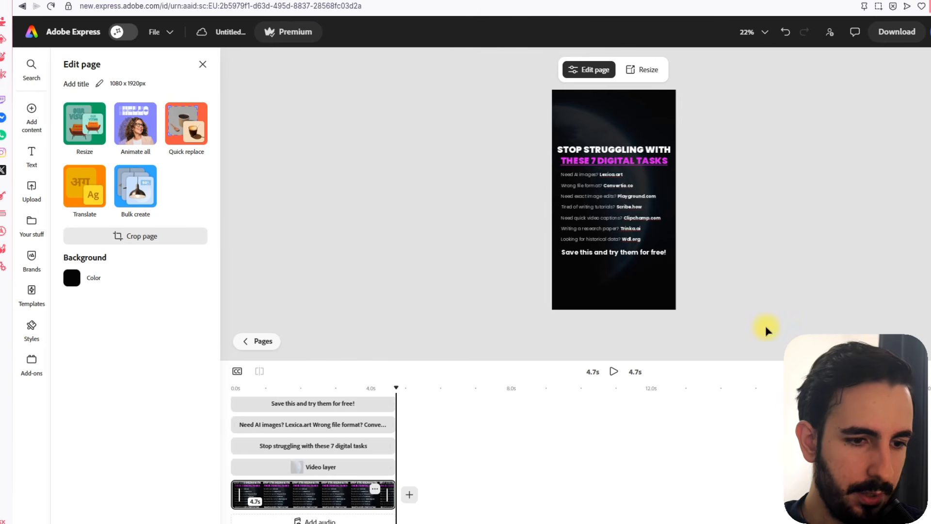
- Return to the page overview, check the 1080 x 1350 version, and duplicate the 1080 x 1920 Earth page
click(249, 341)
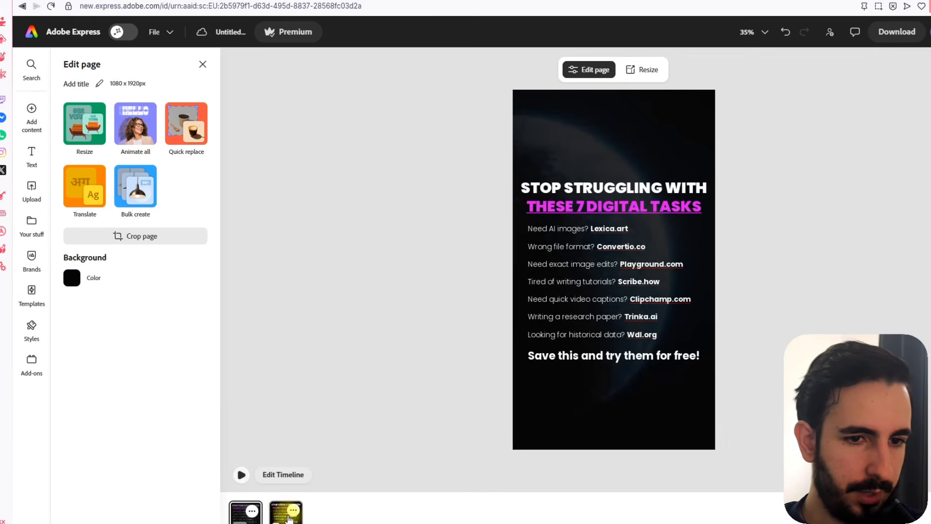
click(288, 517)
drag(244, 174, 794, 490)
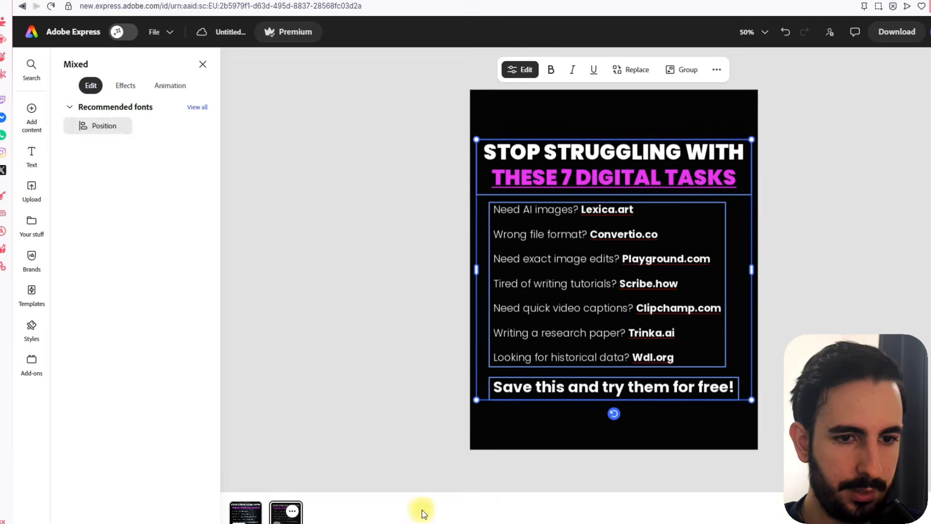
click(246, 512)
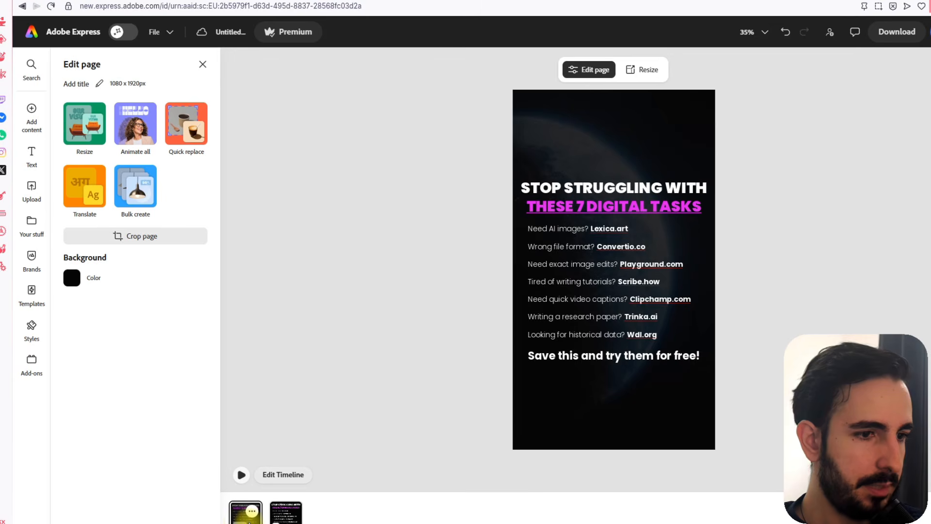
click(294, 510)
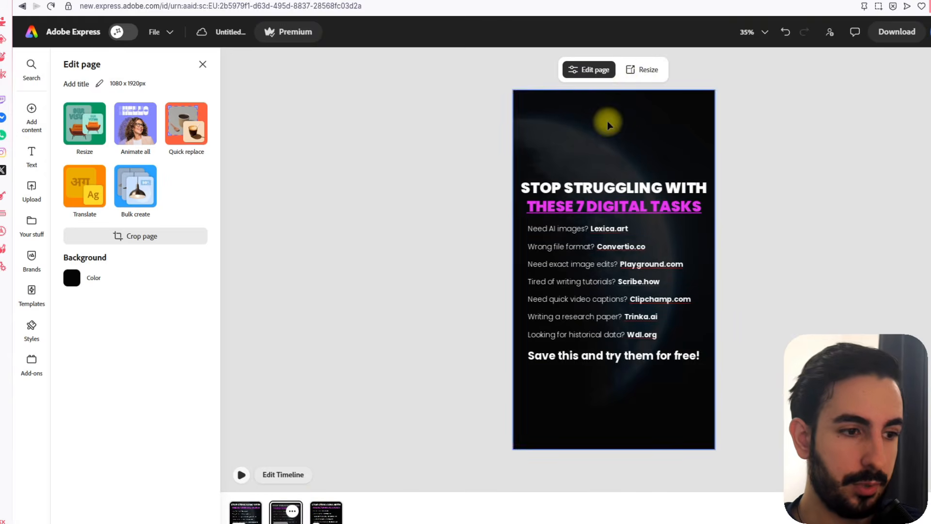
- Browse the stock photo categories for an alternative background for the duplicated page
click(572, 189)
click(32, 114)
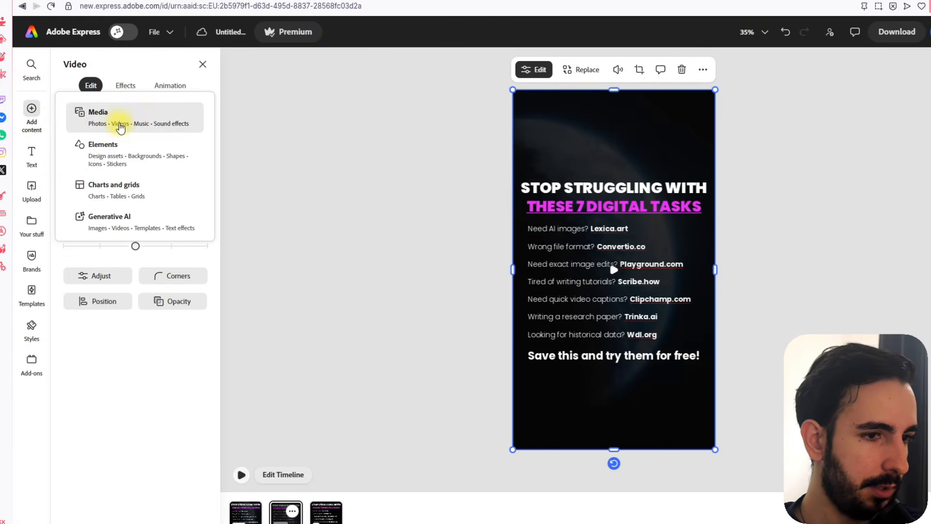
click(114, 120)
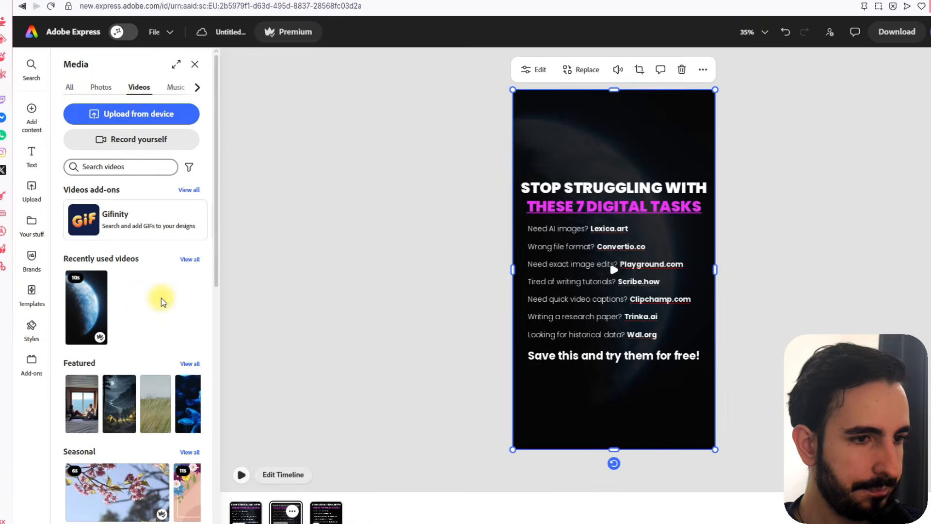
click(102, 88)
scroll(196, 303, down, 8)
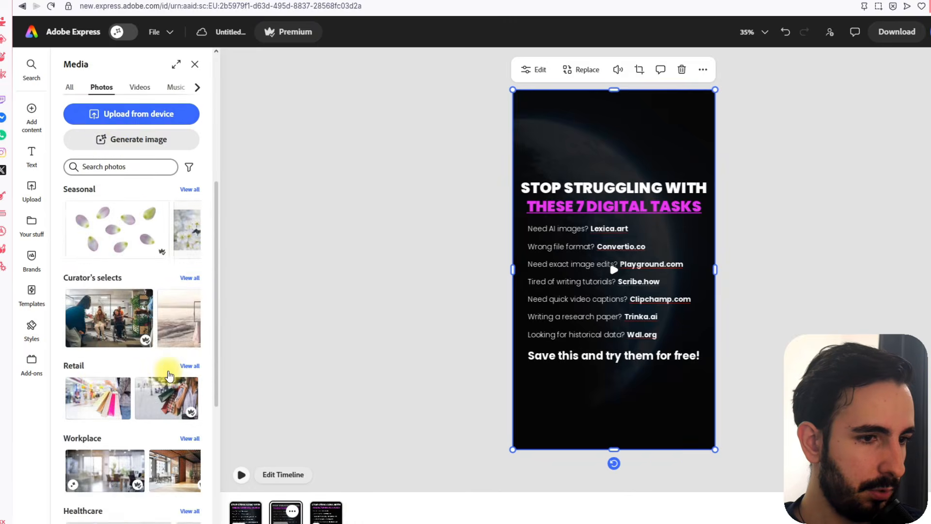
scroll(196, 303, down, 2)
scroll(146, 291, up, 10)
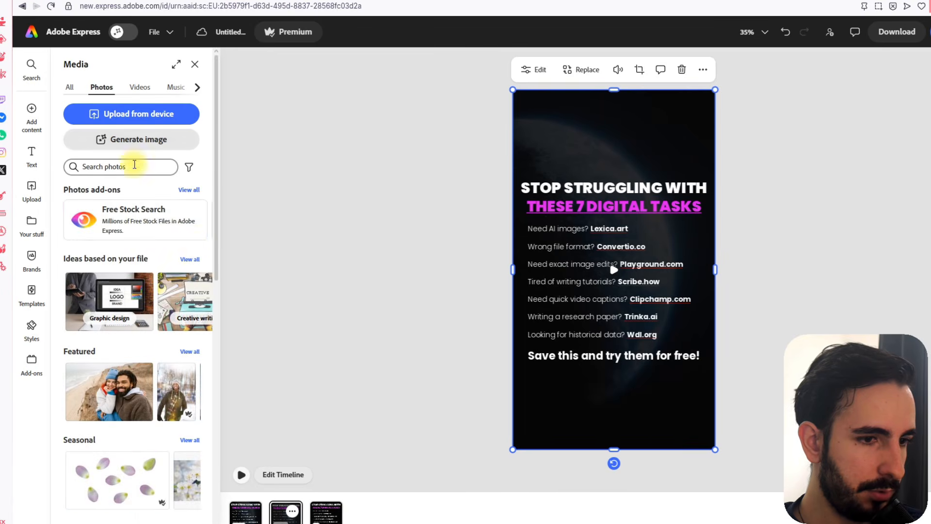
click(199, 259)
click(65, 62)
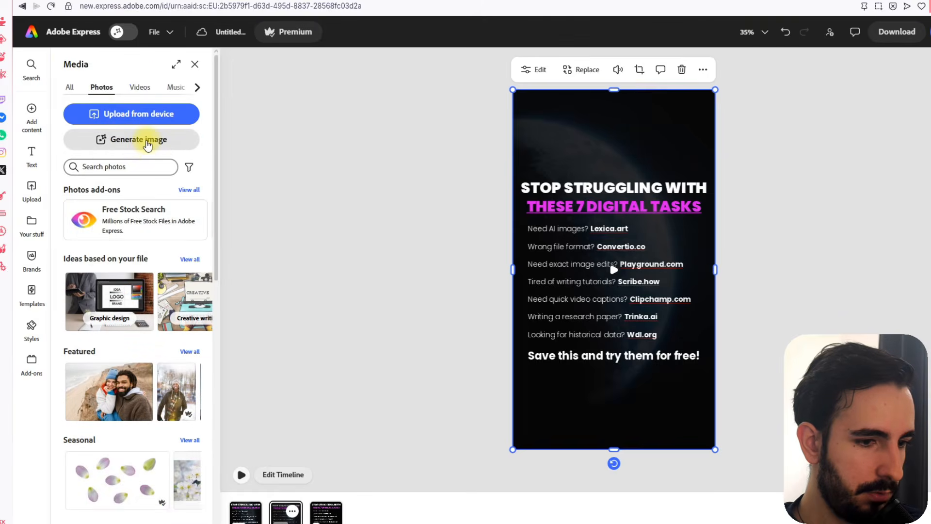
- Generate a Landscape (4:3) image with Firefly Image 4 from the prompt "Generate a dark background for a tech brand"
click(148, 142)
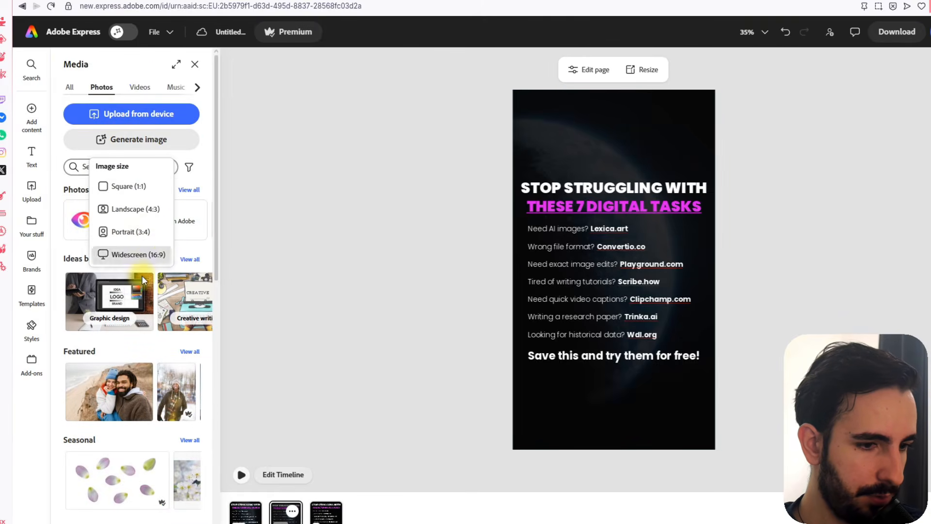
click(148, 215)
text(dark background)
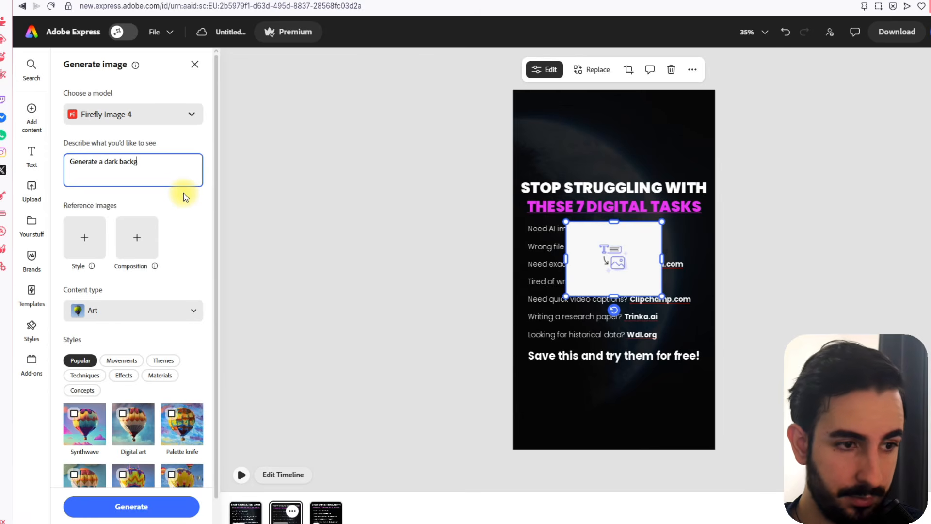
text( for a tech brand)
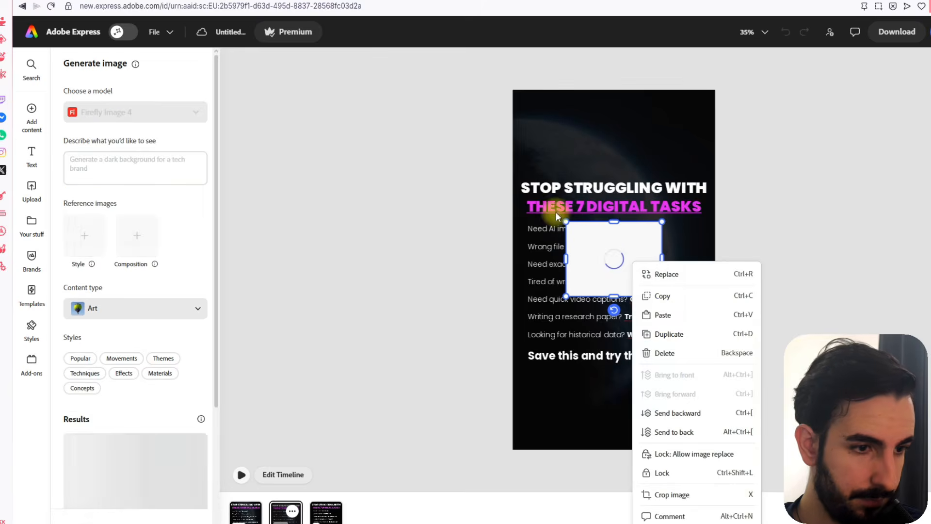
- Enlarge the generated image over the page and switch it to the futuristic city result with orange light streaks
drag(663, 294, 929, 502)
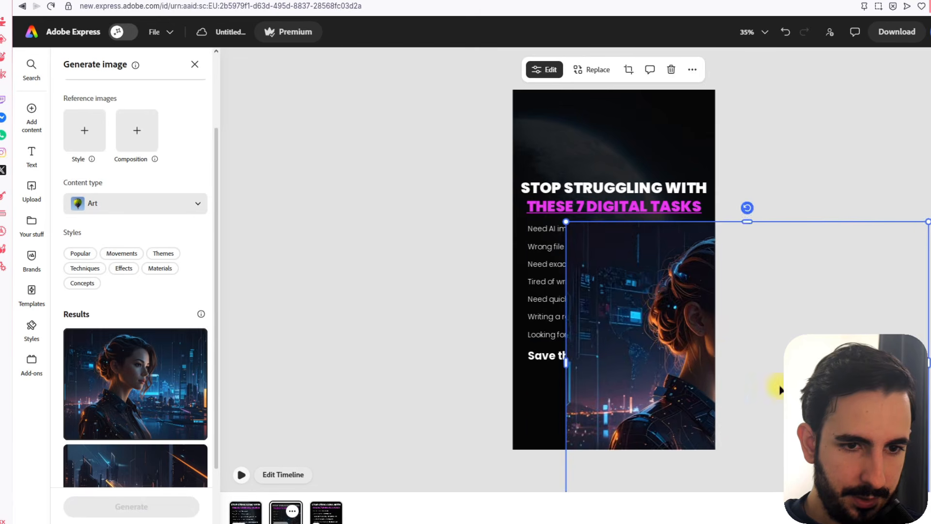
drag(677, 328, 501, 232)
scroll(135, 388, down, 3)
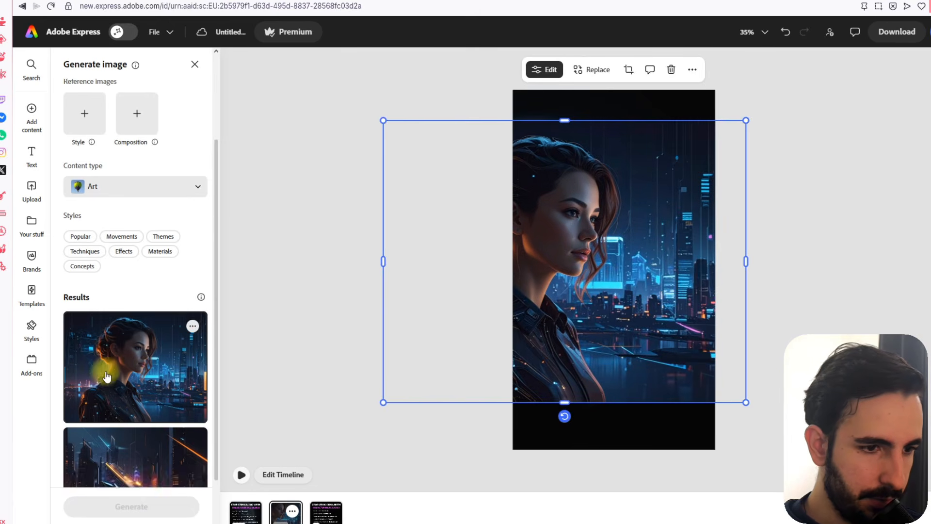
click(149, 389)
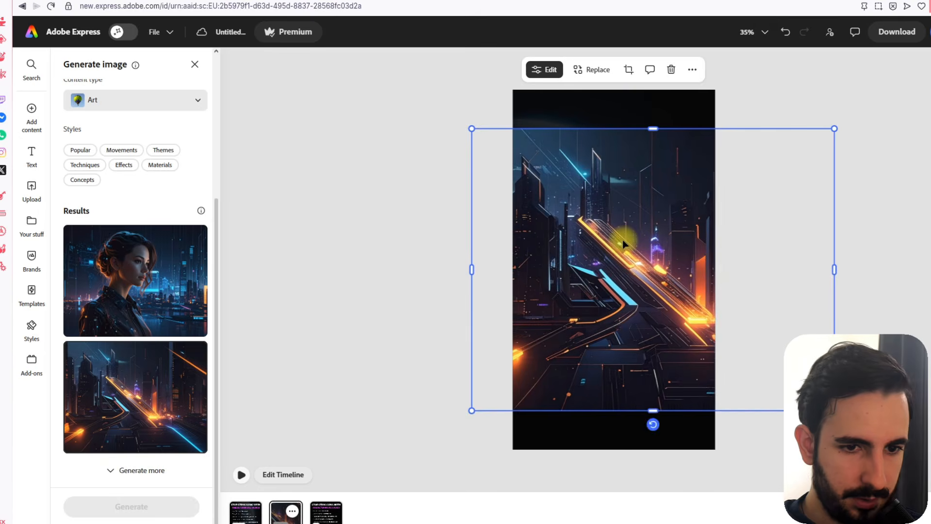
- Send the city image behind the text, then enlarge and reposition it to cover the vertical page
right_click(621, 244)
click(645, 415)
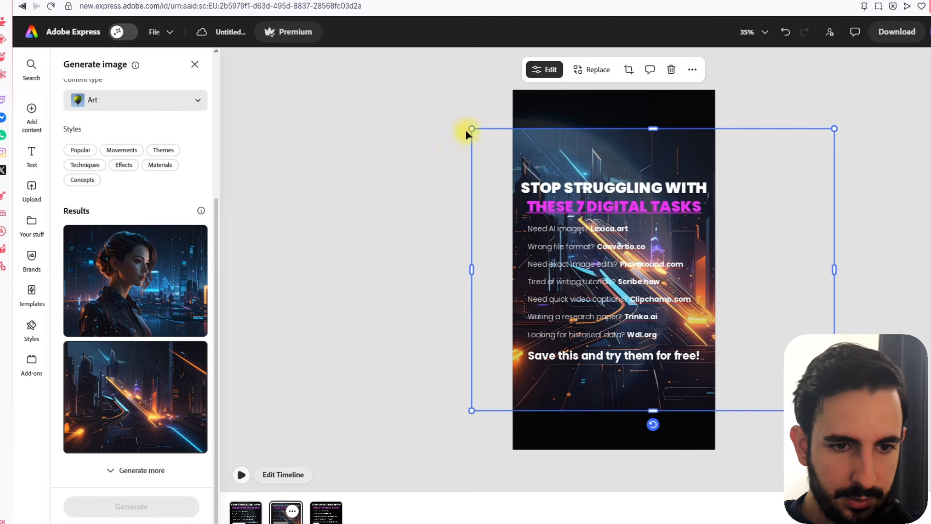
drag(470, 130, 353, 74)
drag(498, 146, 512, 179)
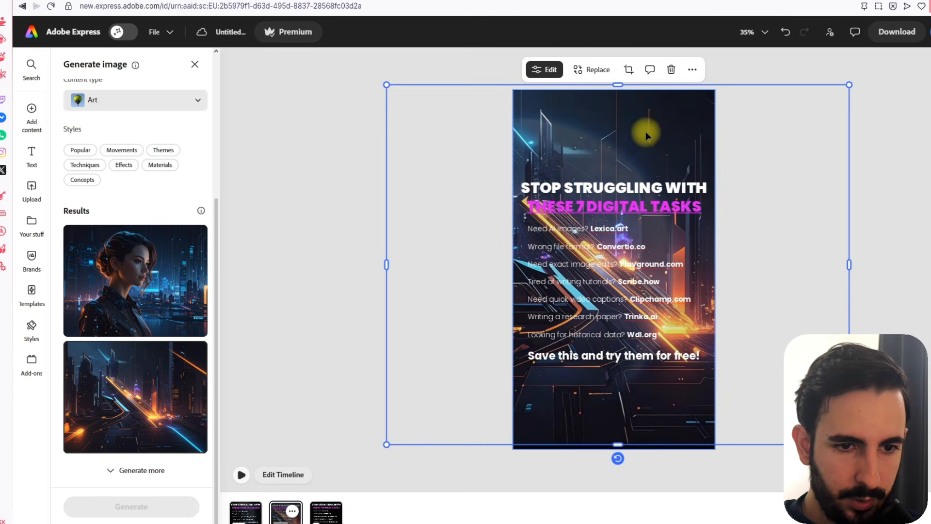
- Lower the city image's opacity until it is only dim behind the title and list
click(573, 131)
click(172, 278)
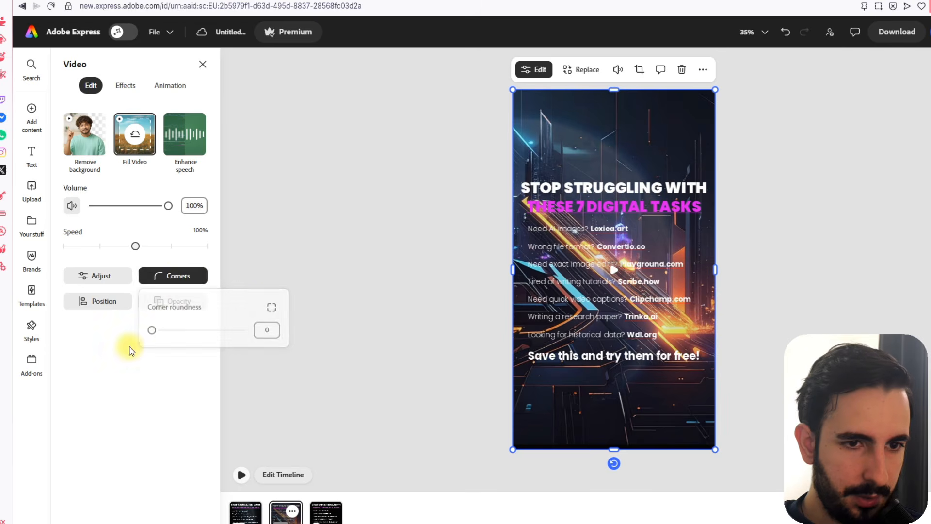
click(184, 301)
drag(166, 356, 143, 353)
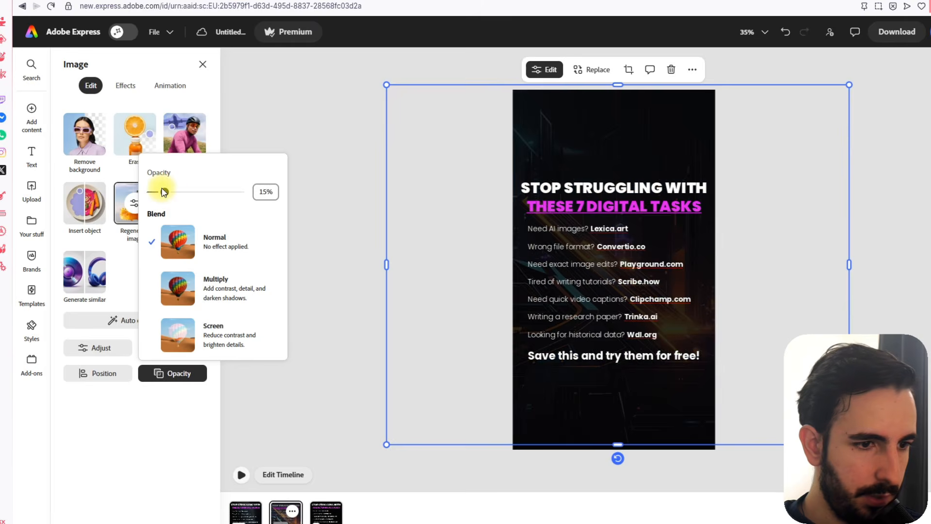
drag(164, 189, 179, 191)
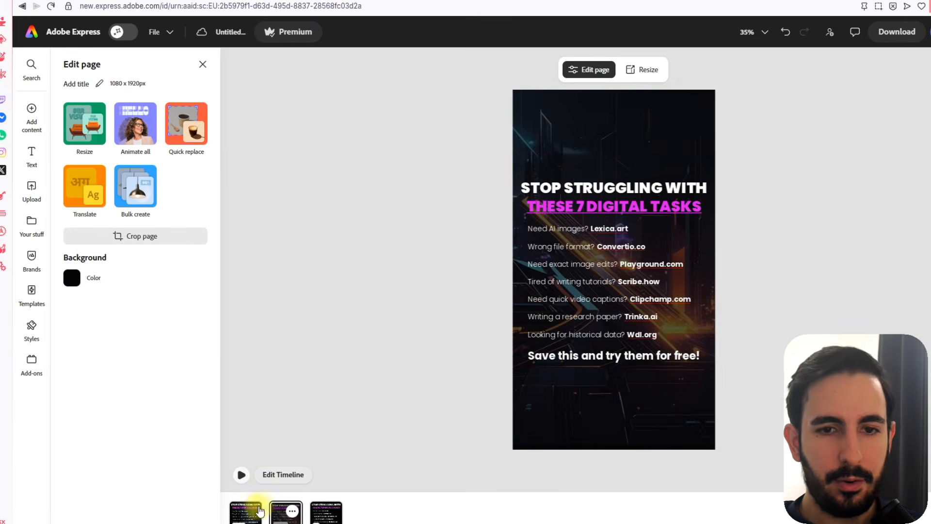
- Compare with the plain black page, then enlarge the city image slightly to cover the gap along the page's bottom edge
click(334, 515)
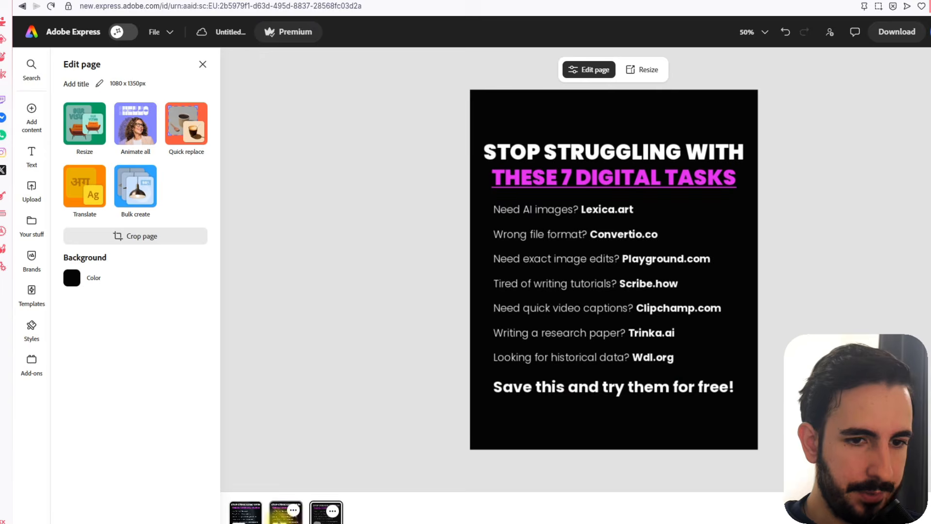
click(285, 513)
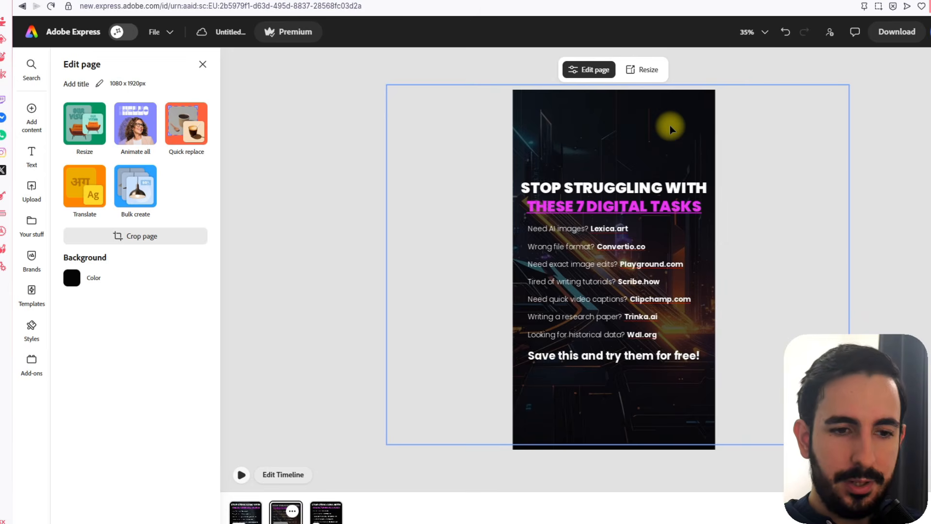
click(773, 439)
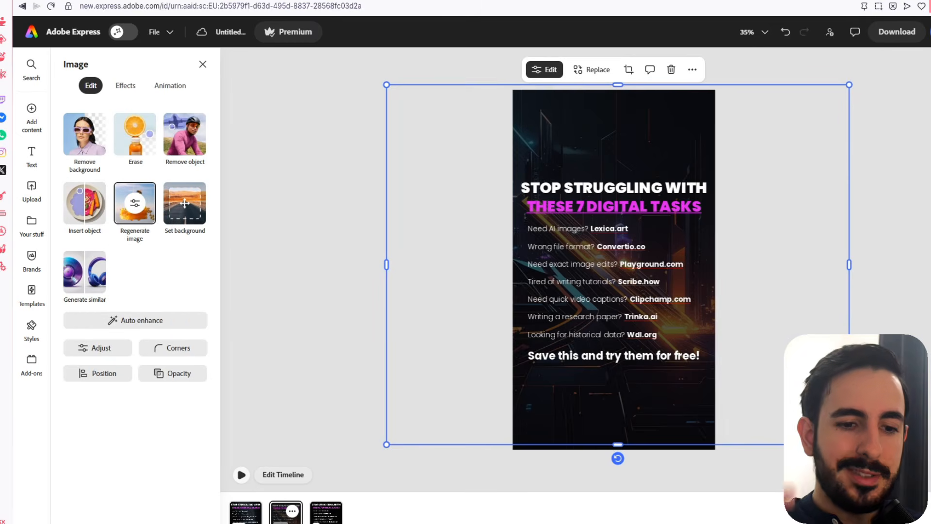
drag(849, 444, 861, 454)
click(890, 413)
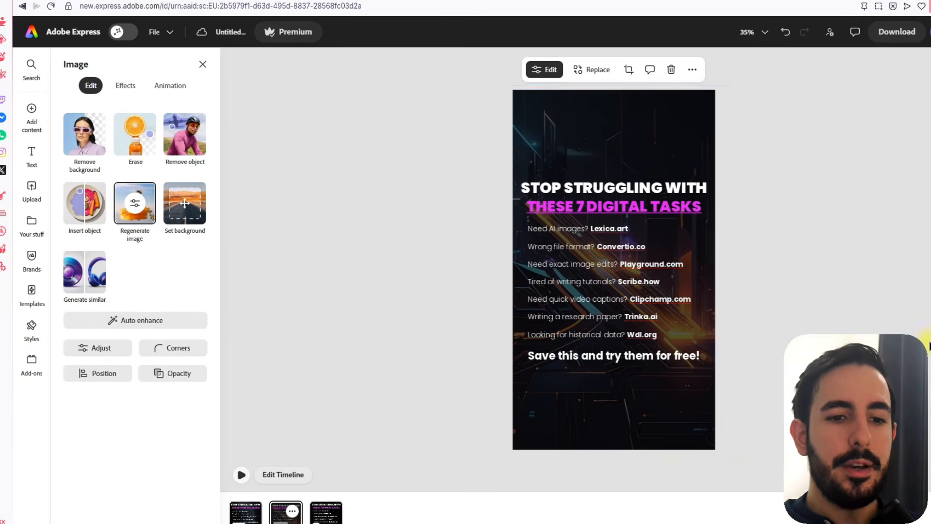
- Download all pages in the recommended PNG + MP4 format
click(904, 39)
click(895, 117)
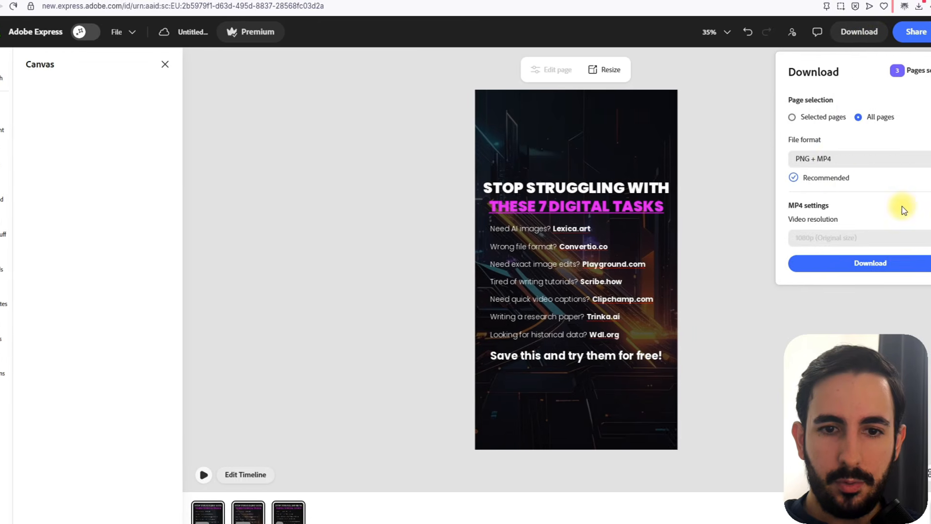
click(915, 263)
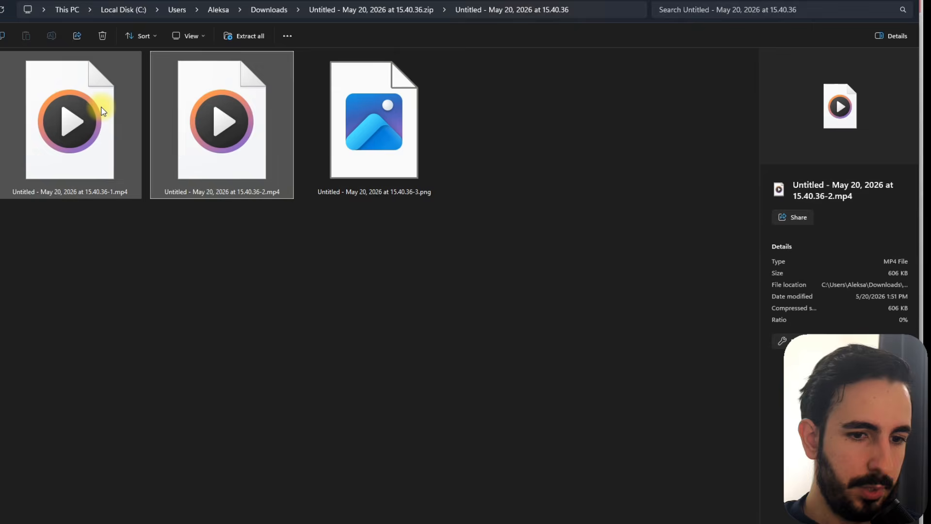
- Play the first and second MP4 files from the downloaded archive to check the exported videos
double_click(99, 107)
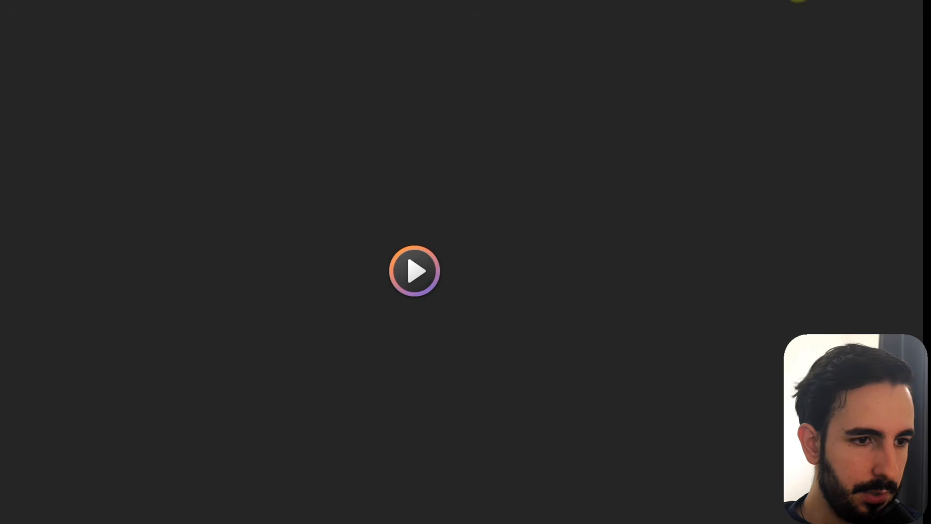
drag(798, 1, 101, 89)
double_click(240, 119)
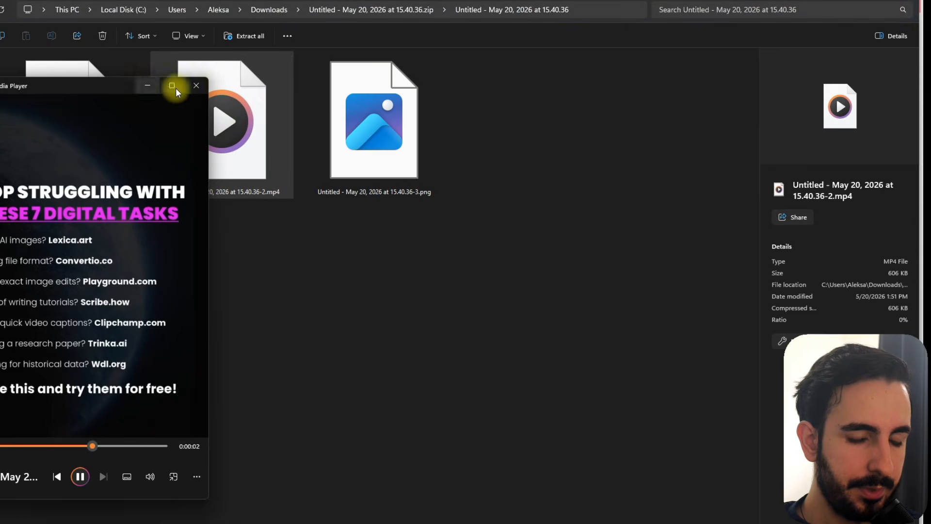
drag(85, 86, 159, 111)
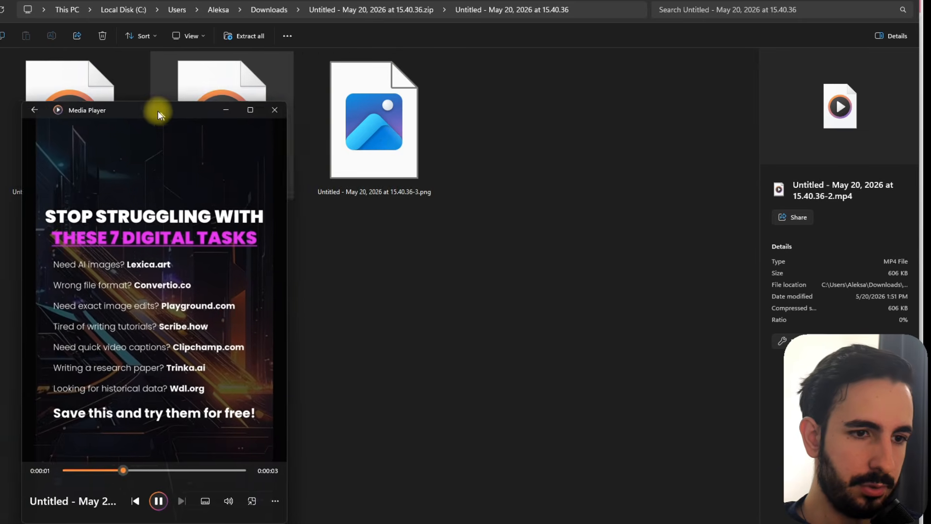